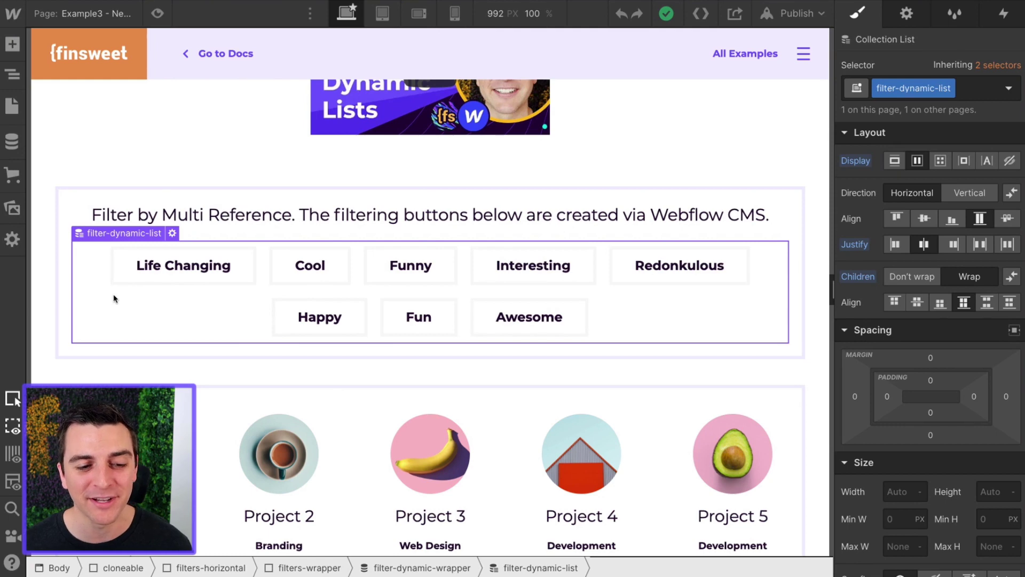
- Scroll through the Example3 page to review the filter buttons and project cards
scroll(456, 315, down, 1)
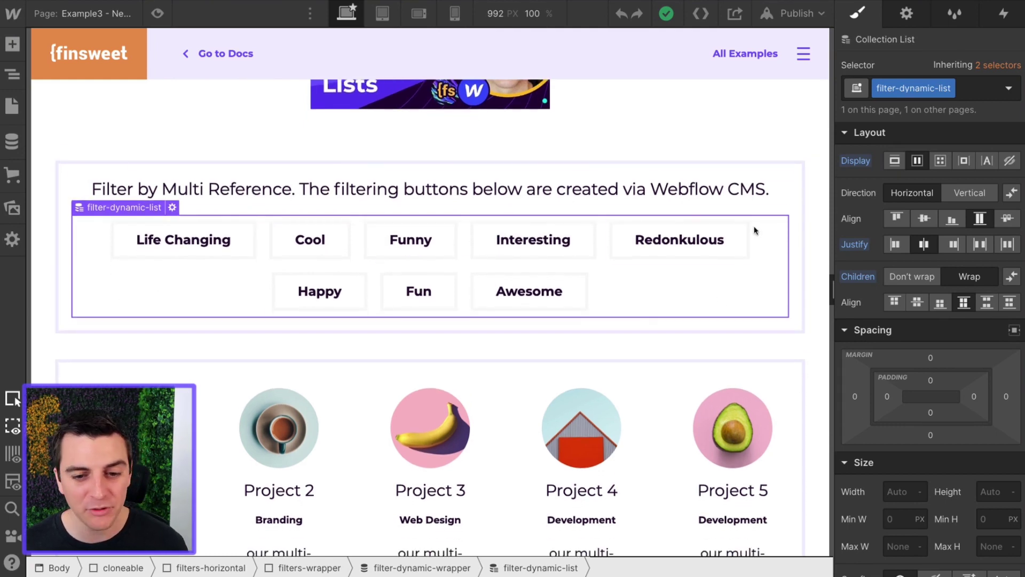
scroll(677, 296, down, 3)
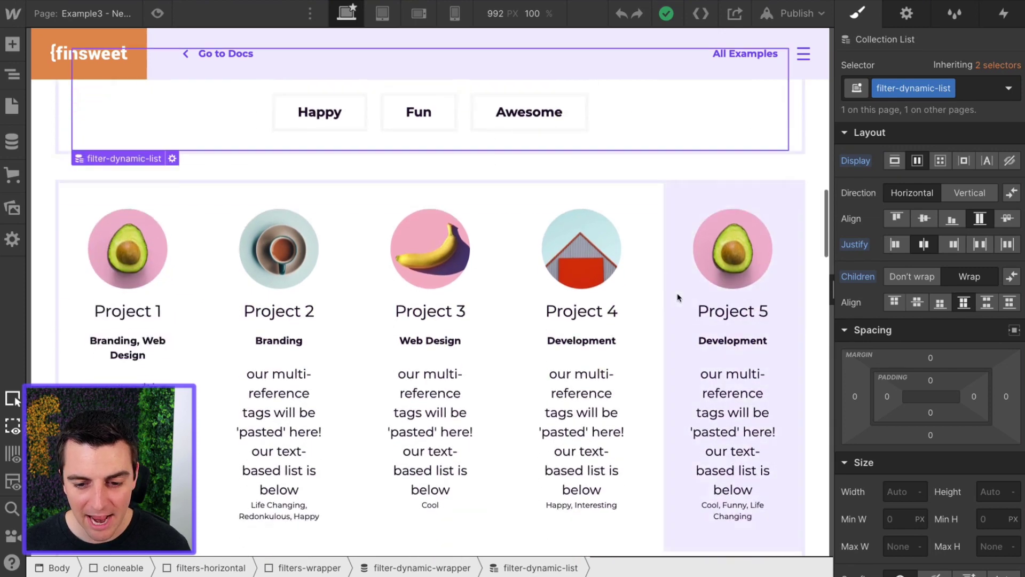
scroll(677, 298, down, 3)
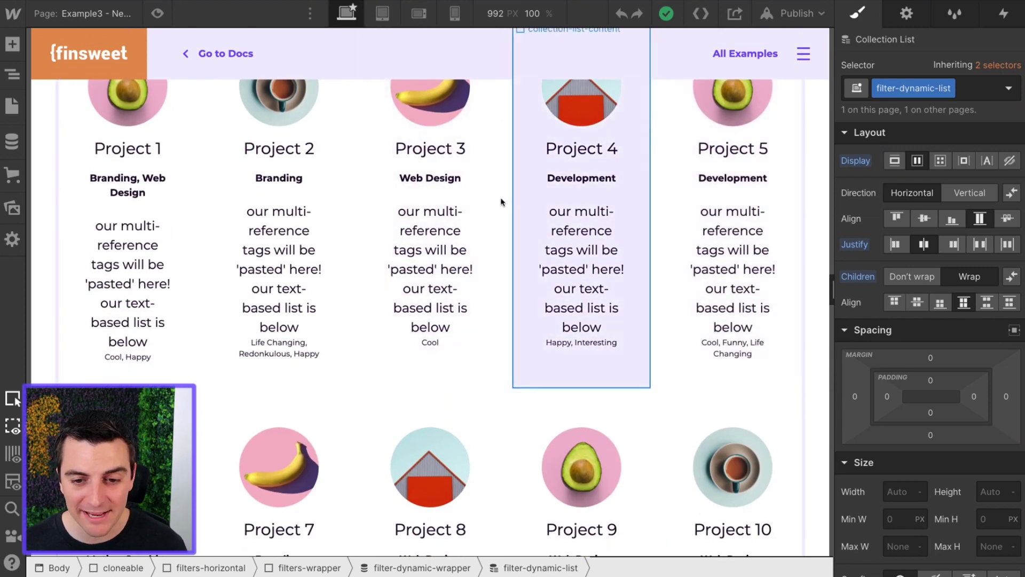
scroll(442, 326, down, 7)
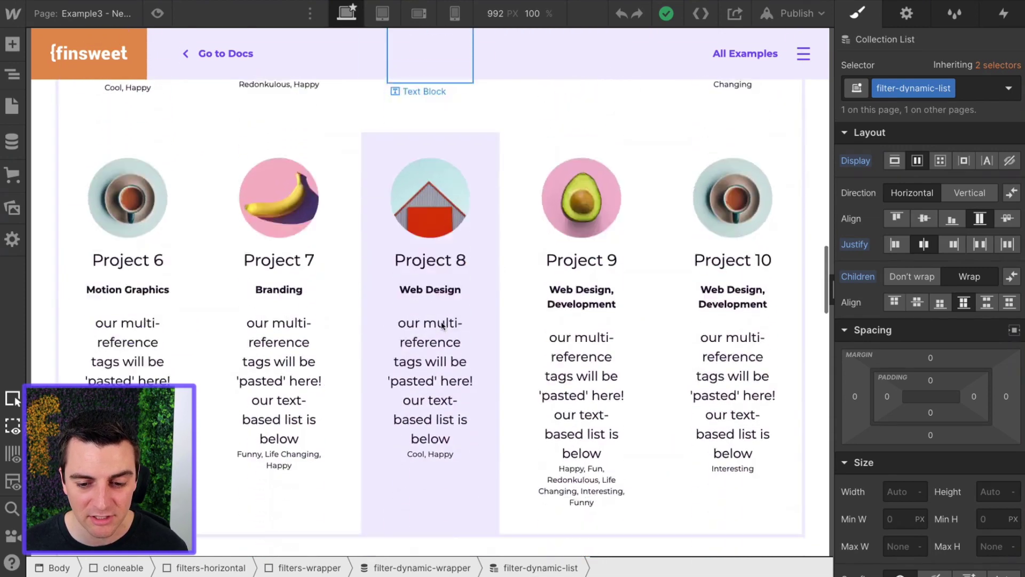
scroll(442, 324, up, 7)
scroll(441, 325, up, 7)
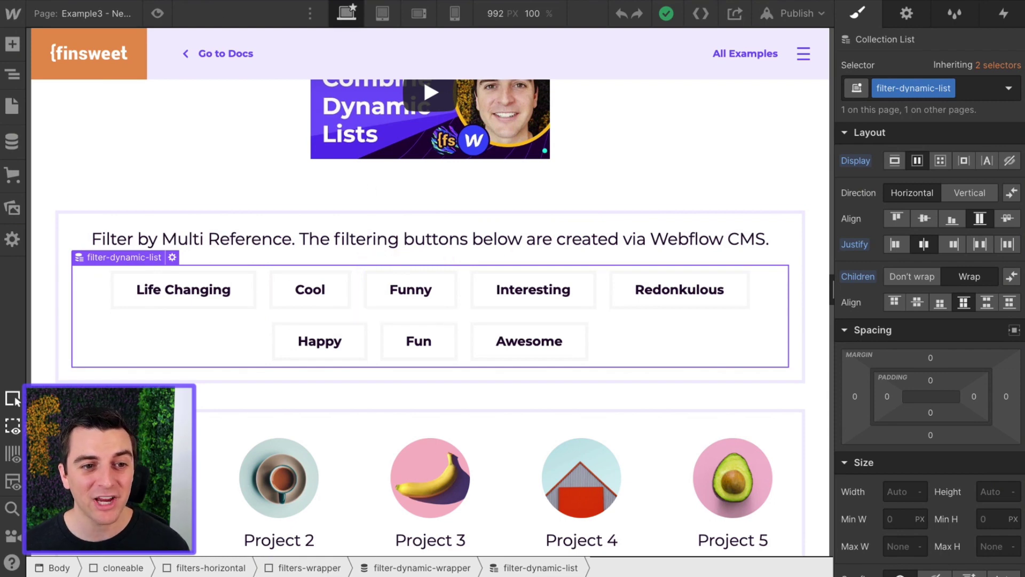
- Preview the page and try the Funny, Interesting and Redonkulous filters
key(ctrl+shift+p)
scroll(243, 213, down, 3)
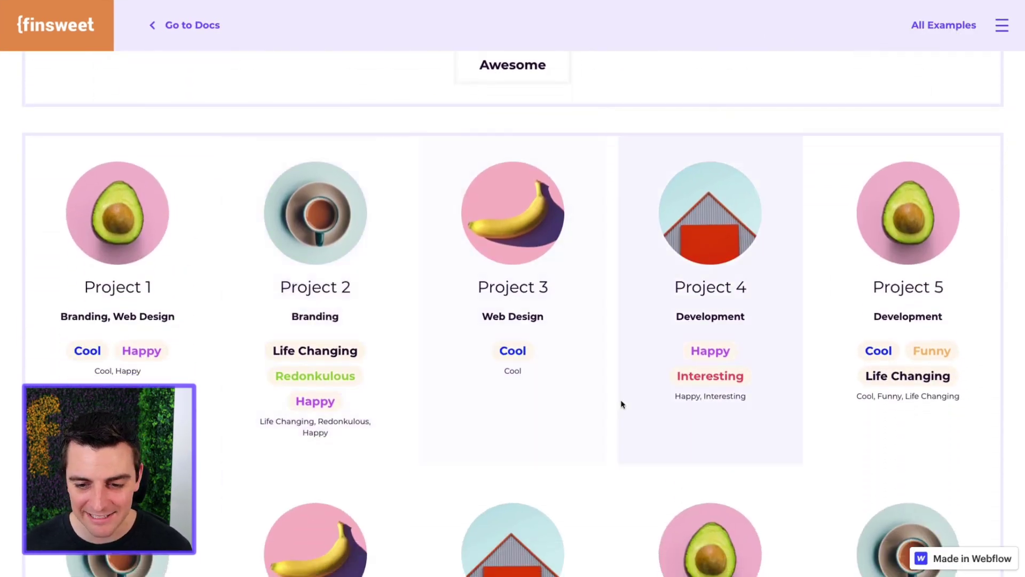
scroll(616, 370, down, 4)
scroll(617, 370, down, 7)
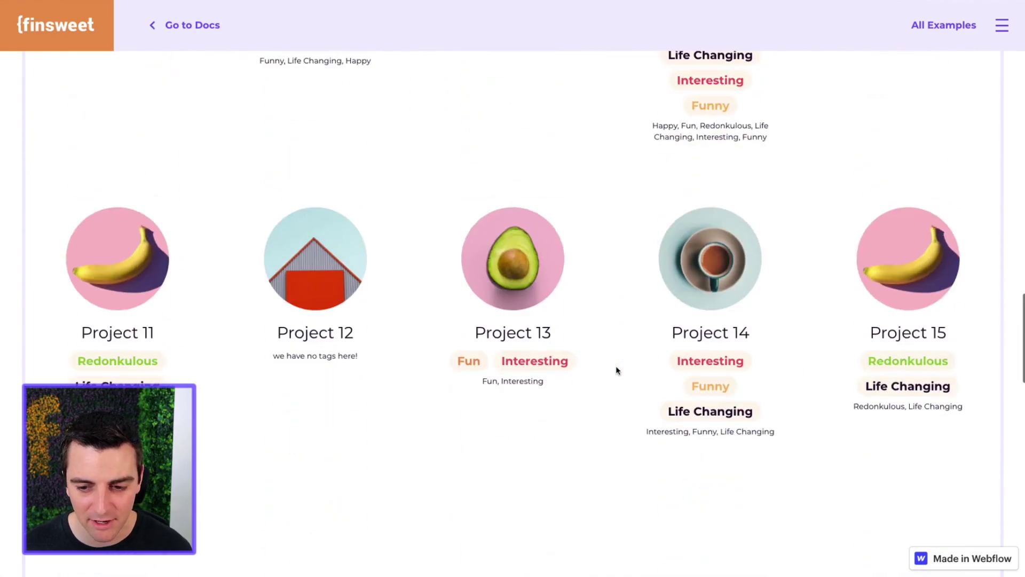
scroll(616, 370, up, 11)
scroll(616, 370, up, 3)
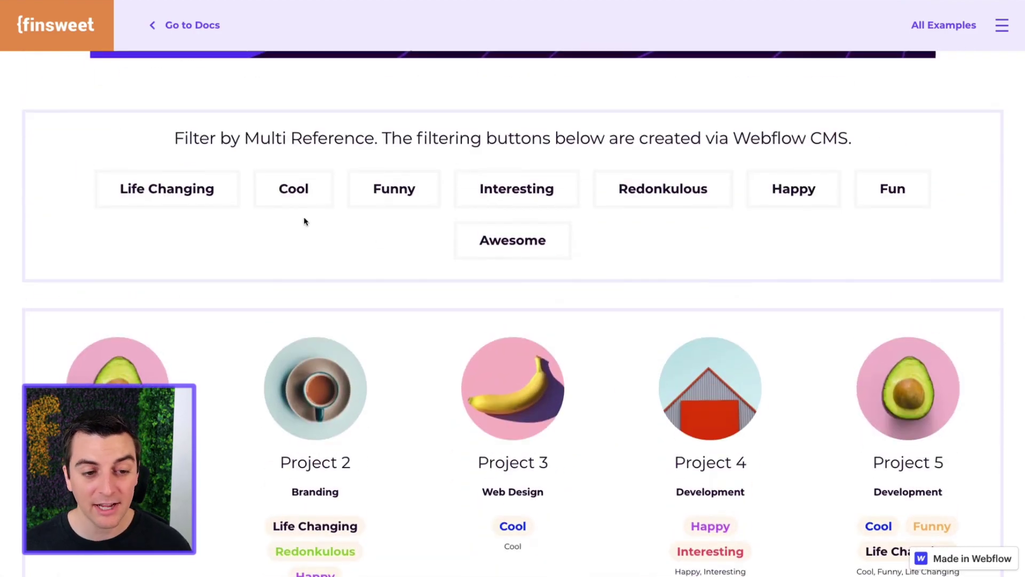
click(399, 207)
click(479, 200)
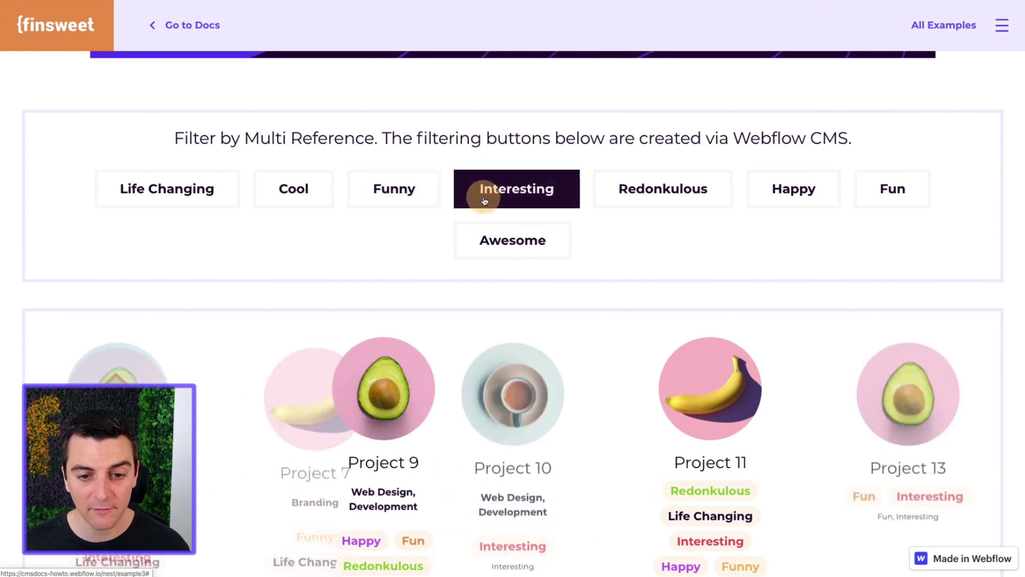
click(614, 202)
click(368, 184)
scroll(366, 178, down, 2)
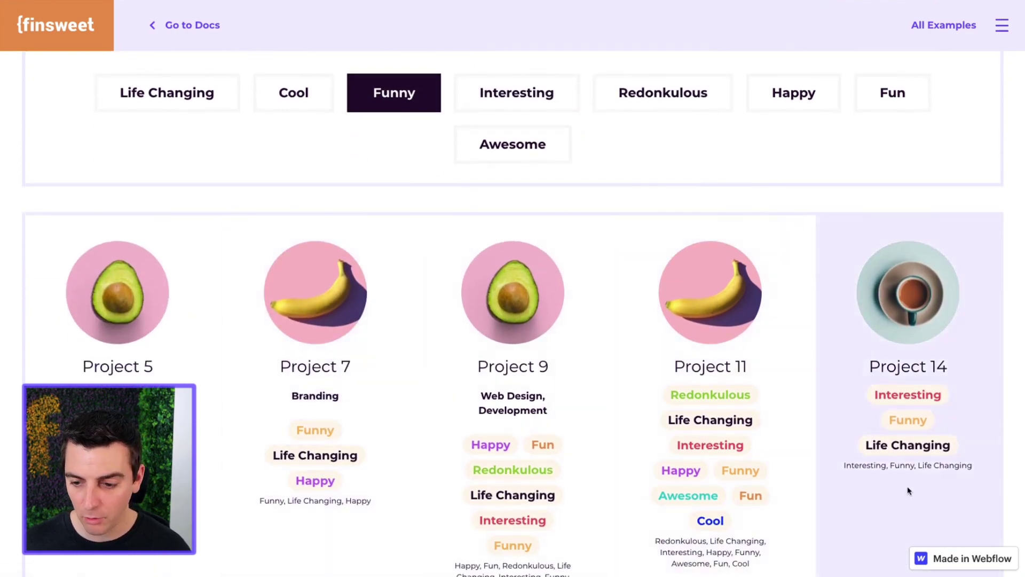
- Try the Life Changing, Fun, Happy, Awesome and Cool filters, then select the Life Changing filter text
click(173, 95)
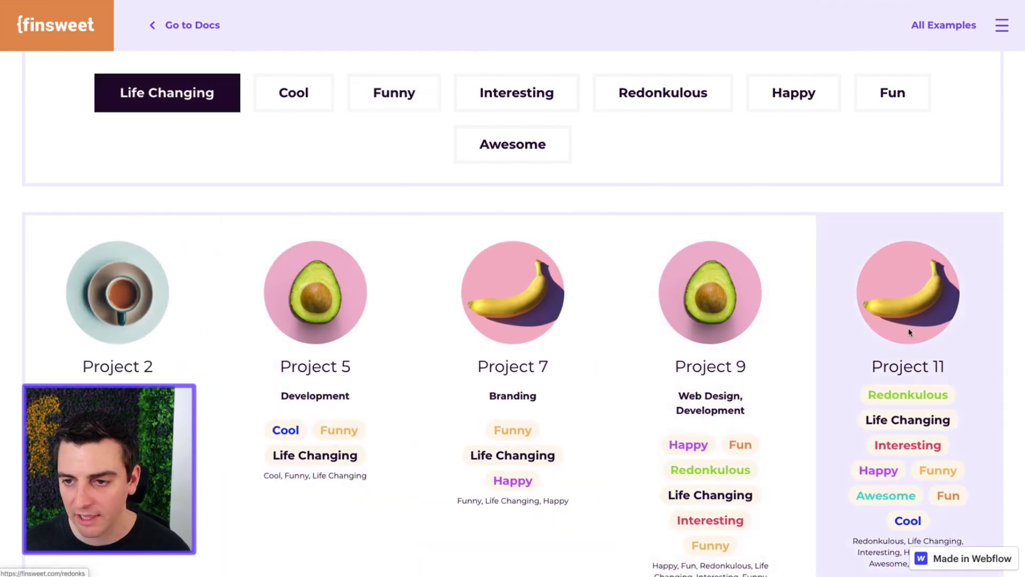
click(903, 98)
click(797, 96)
click(671, 96)
click(488, 143)
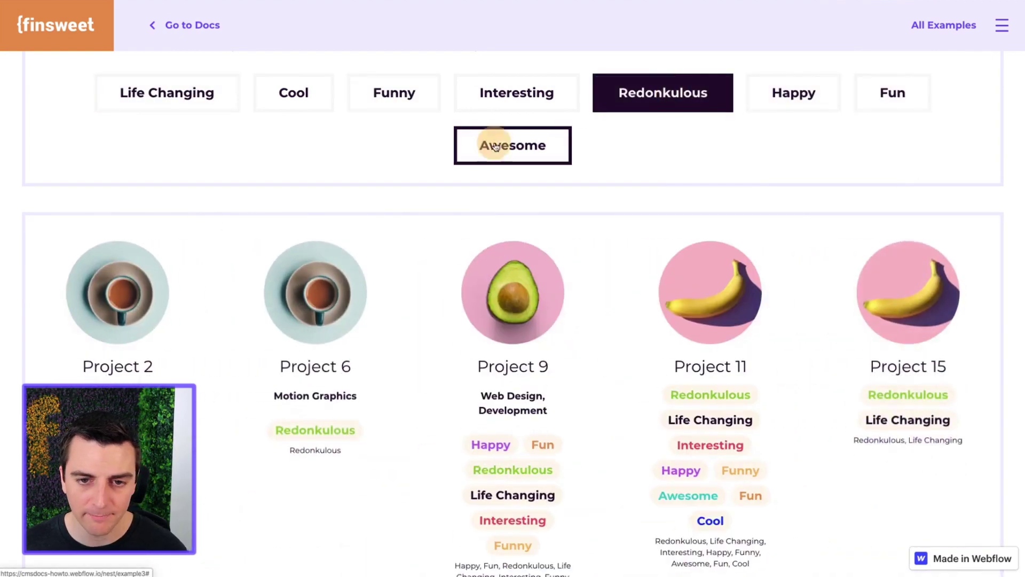
click(507, 108)
click(401, 97)
click(300, 96)
click(216, 98)
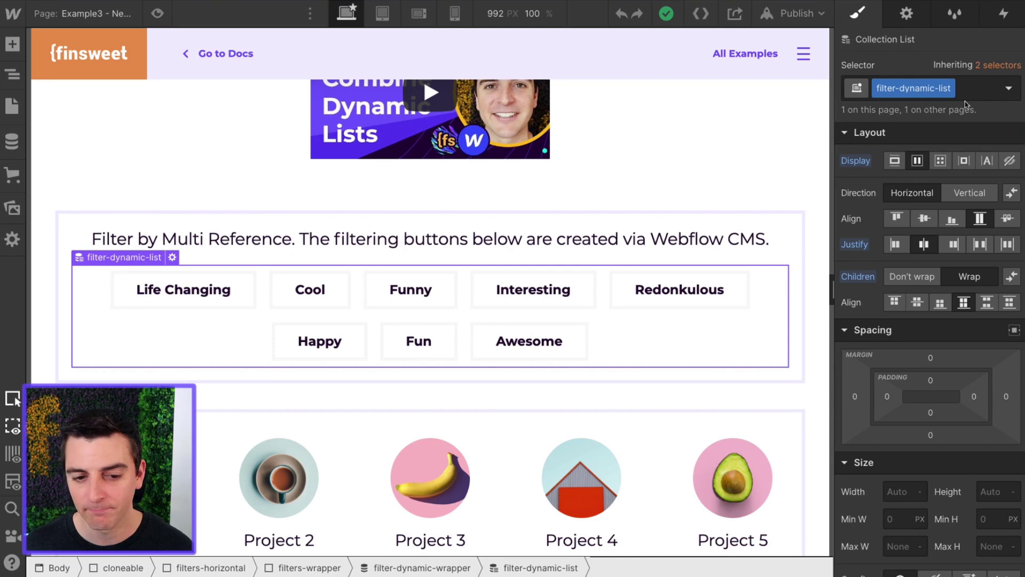
click(147, 297)
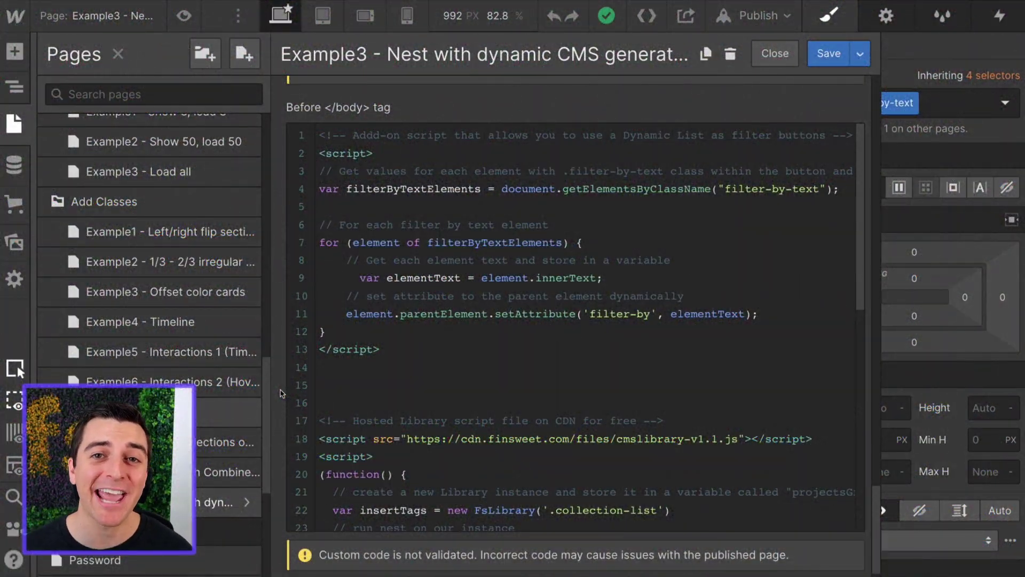
click(385, 391)
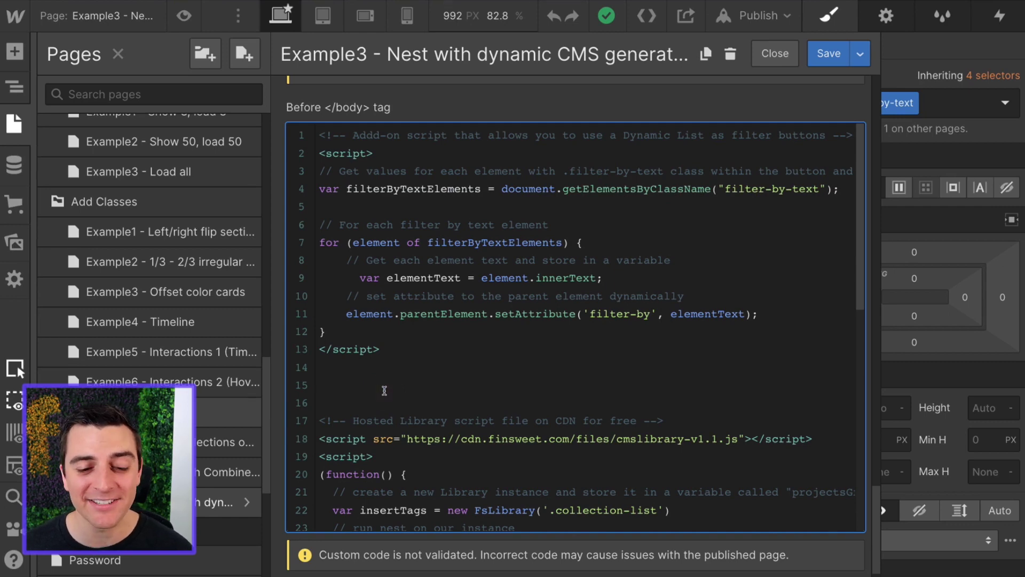
scroll(544, 318, down, 10)
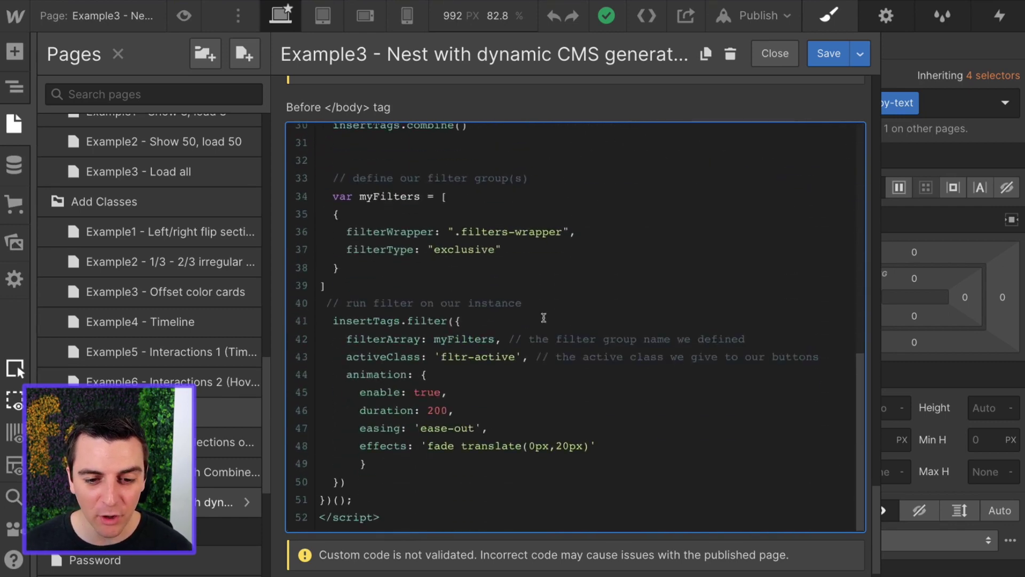
scroll(558, 379, up, 7)
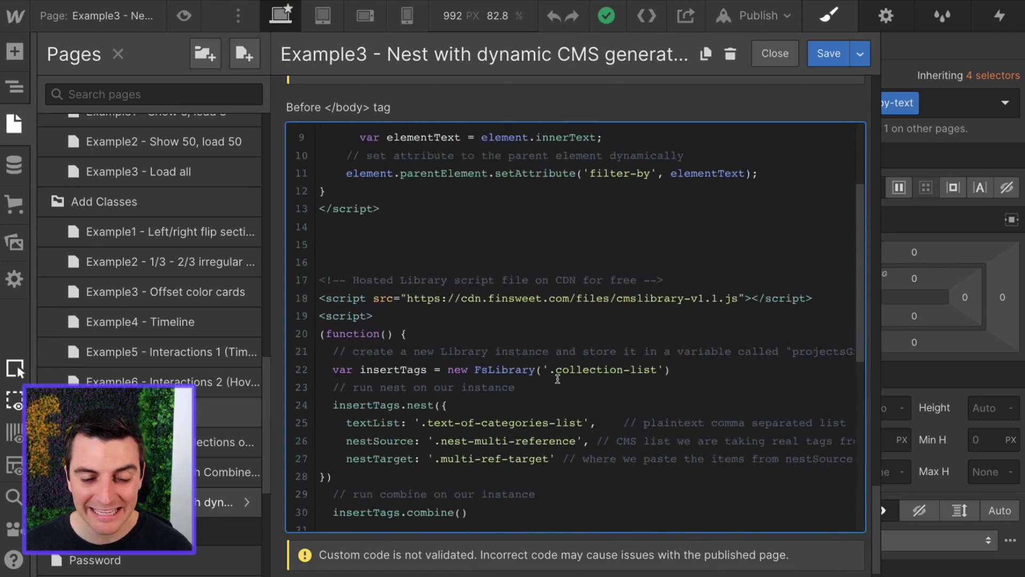
scroll(557, 379, up, 3)
drag(397, 353, 278, 108)
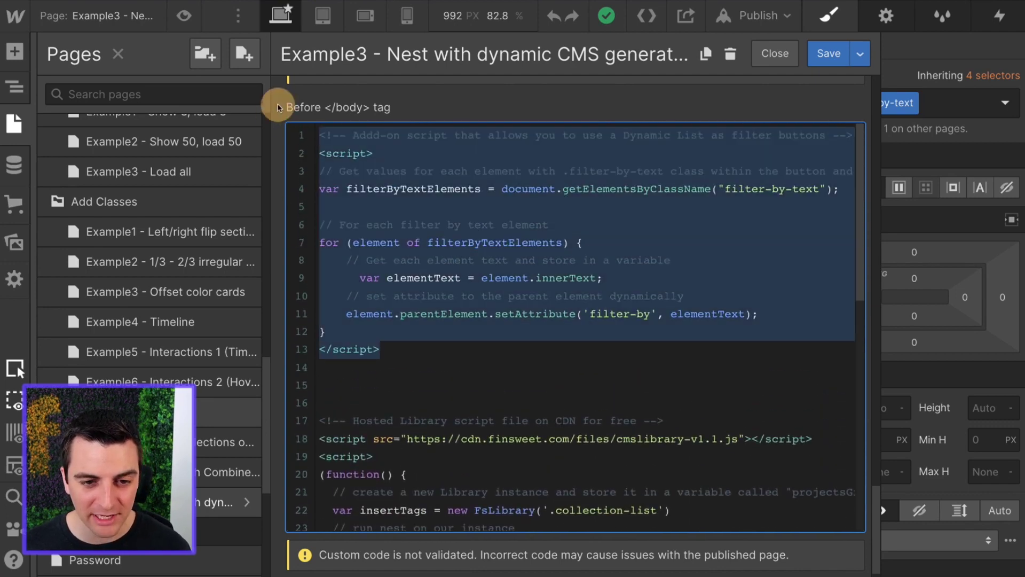
click(401, 376)
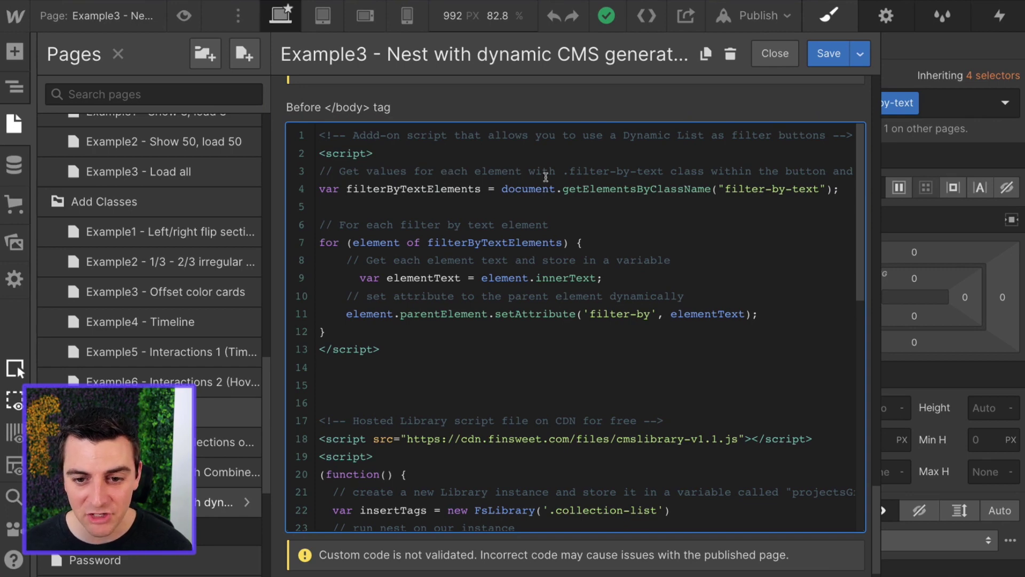
drag(724, 189, 822, 191)
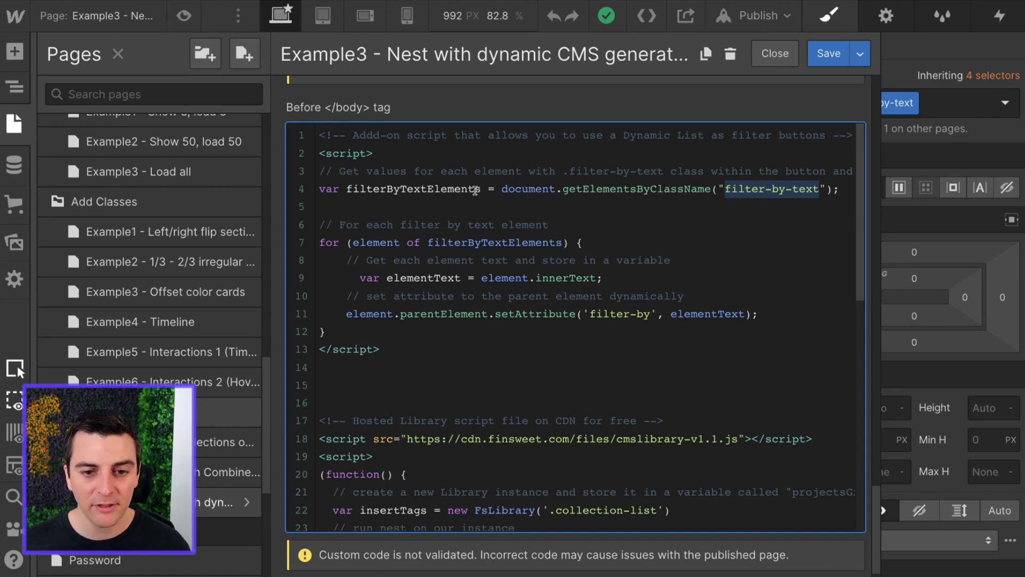
drag(481, 189, 347, 190)
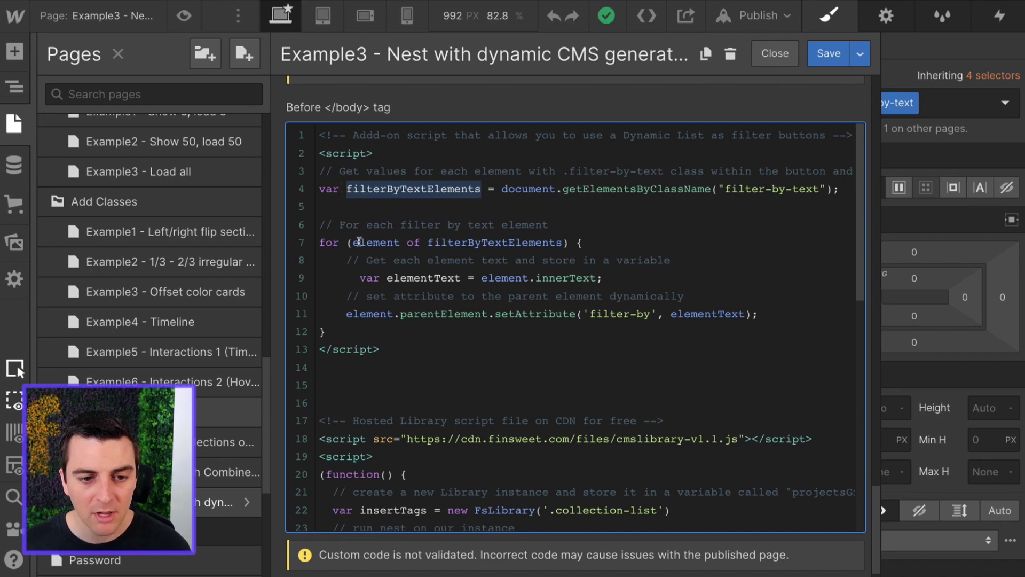
drag(341, 243, 319, 241)
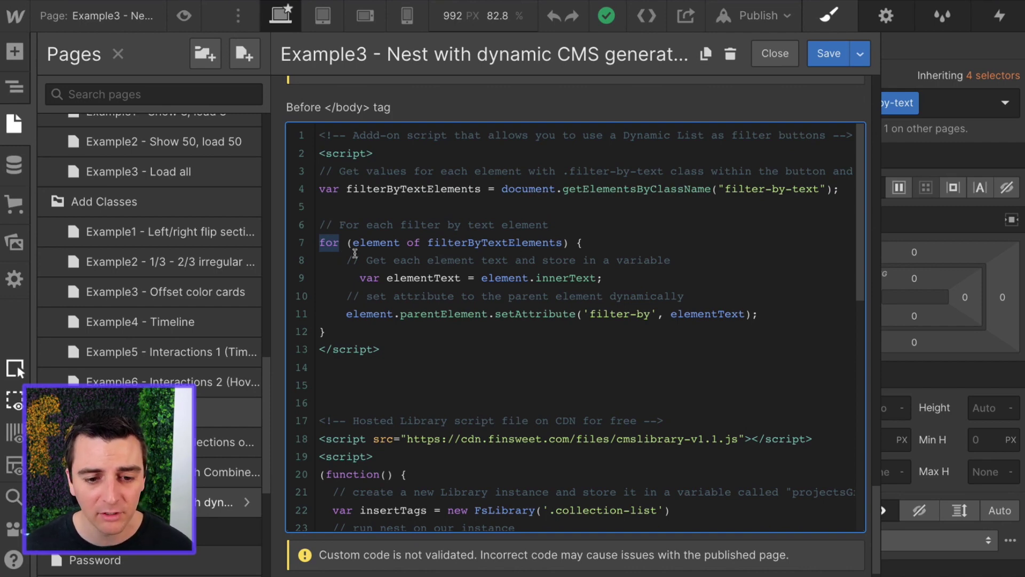
drag(334, 259, 775, 312)
click(779, 319)
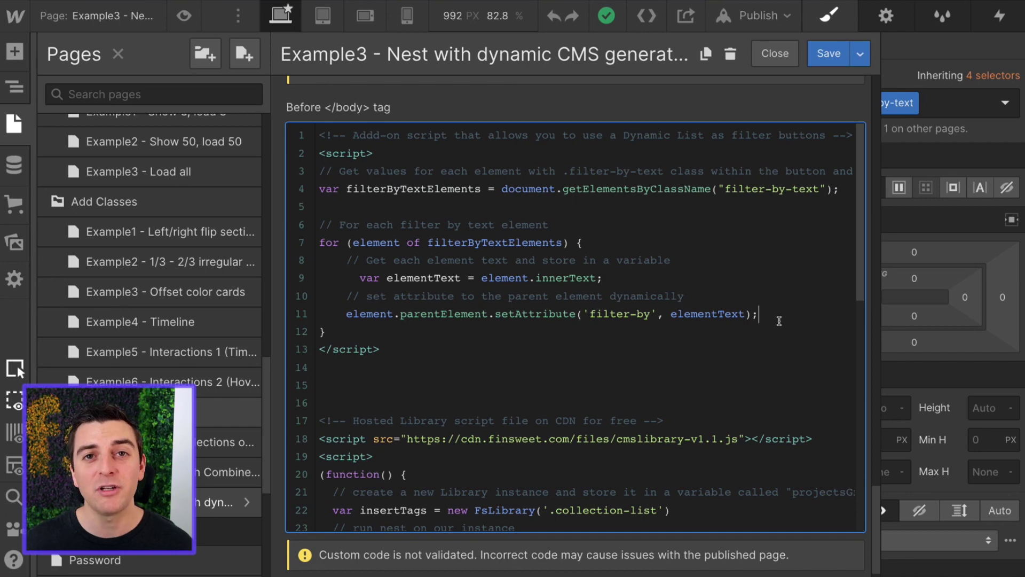
double_click(325, 242)
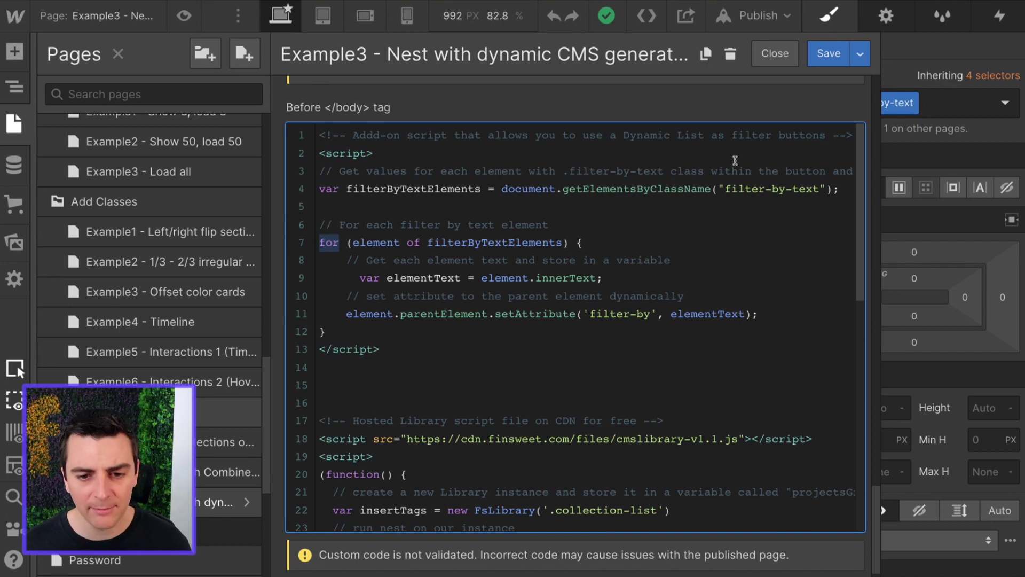
scroll(390, 287, down, 1)
- Highlight element.innerText, elementText and .parentElement in the add-on script
scroll(429, 277, down, 2)
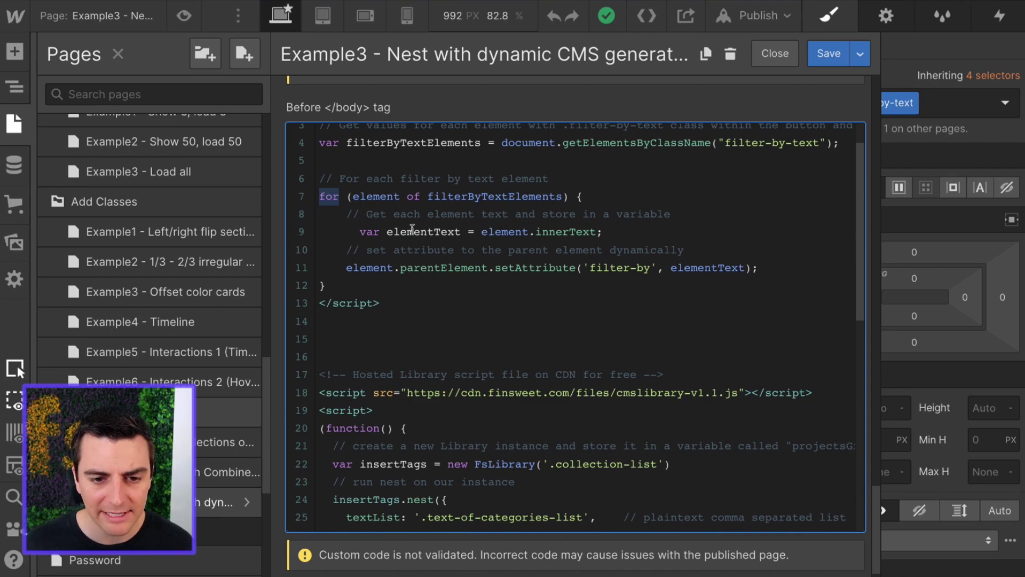
drag(482, 232, 601, 233)
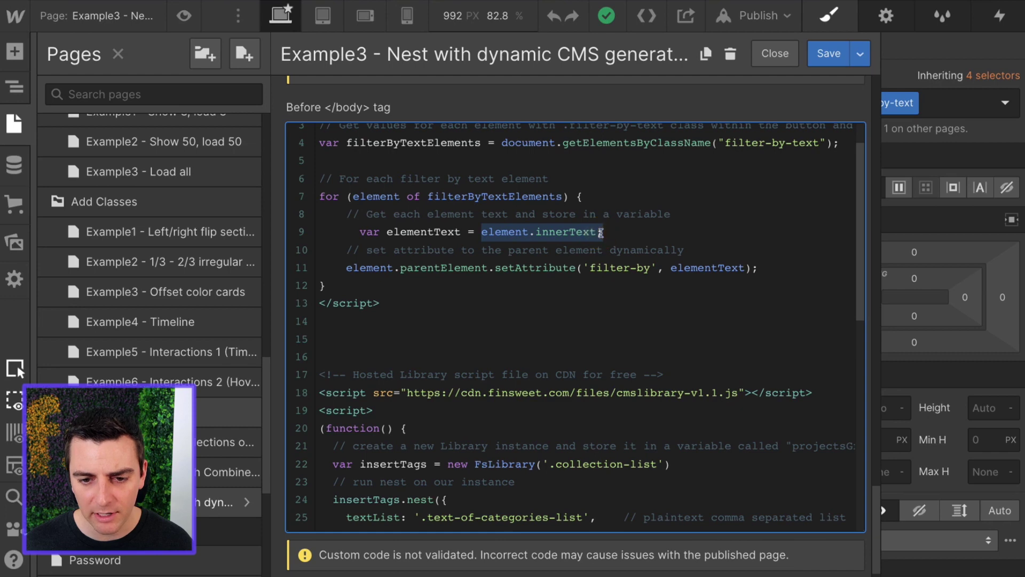
click(601, 233)
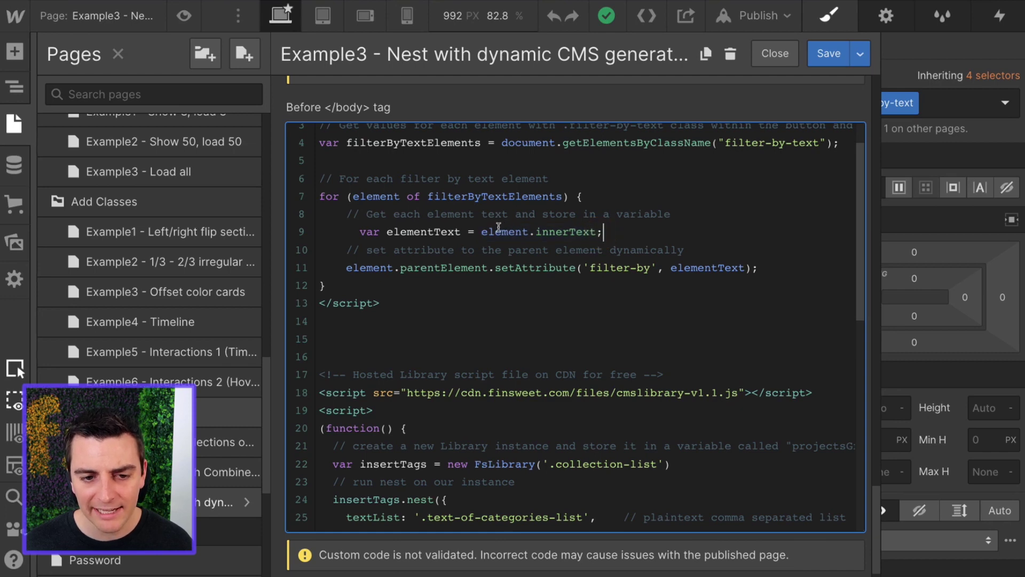
drag(528, 232, 597, 233)
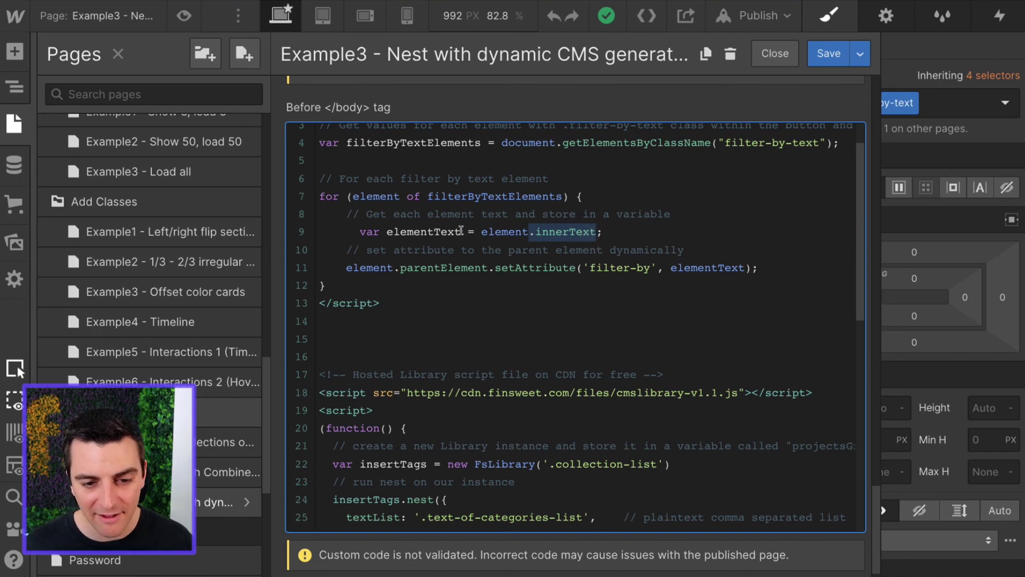
double_click(402, 233)
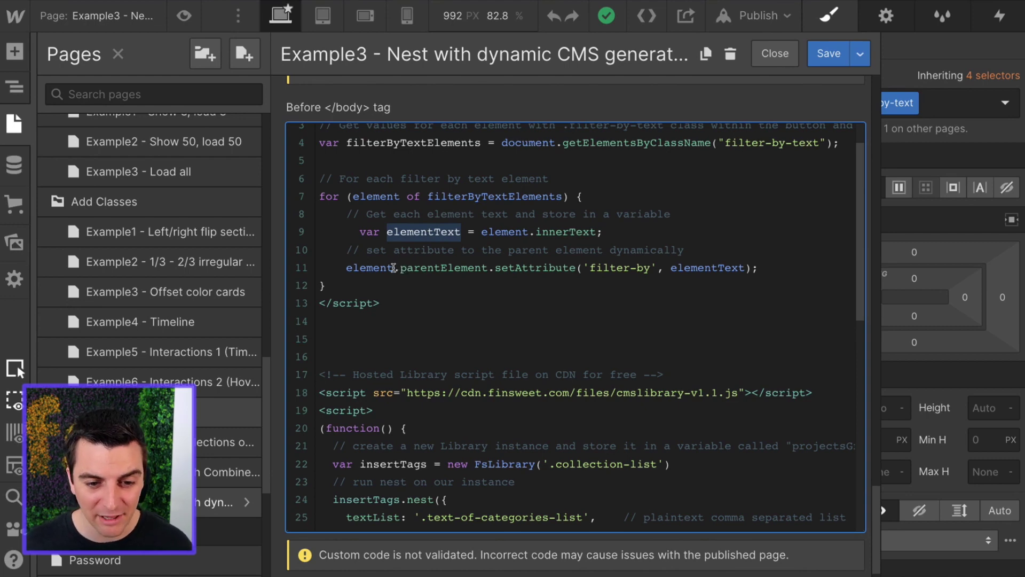
double_click(347, 268)
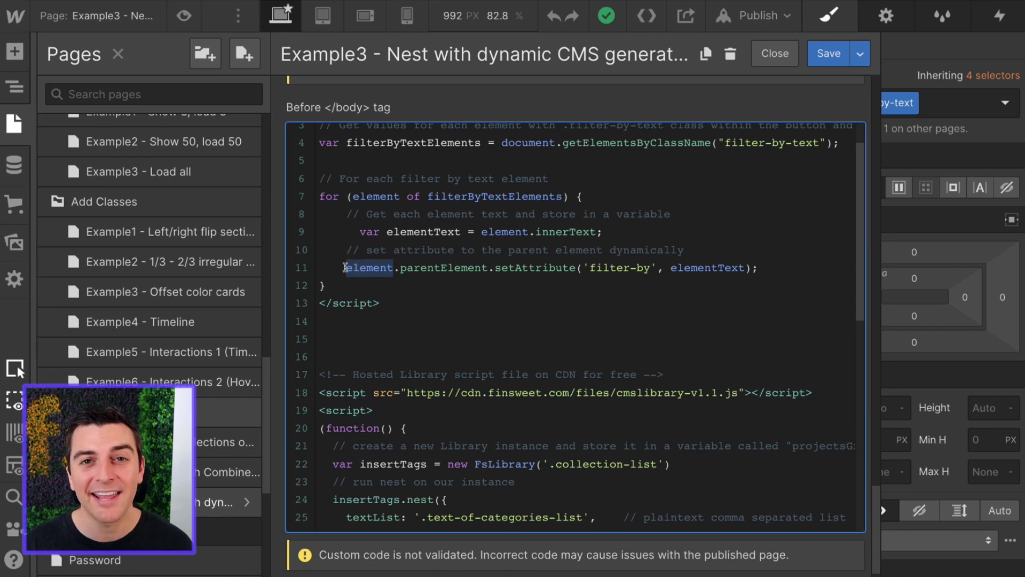
click(402, 272)
drag(394, 272, 578, 268)
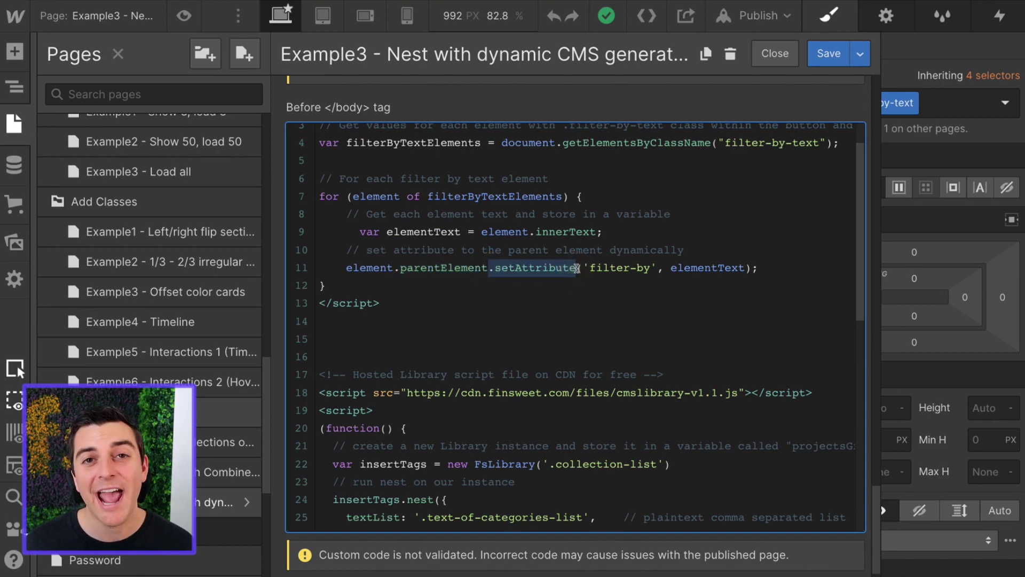
- Highlight the filter-by setAttribute call and filter-by-text class name, then save the code
drag(590, 267, 748, 269)
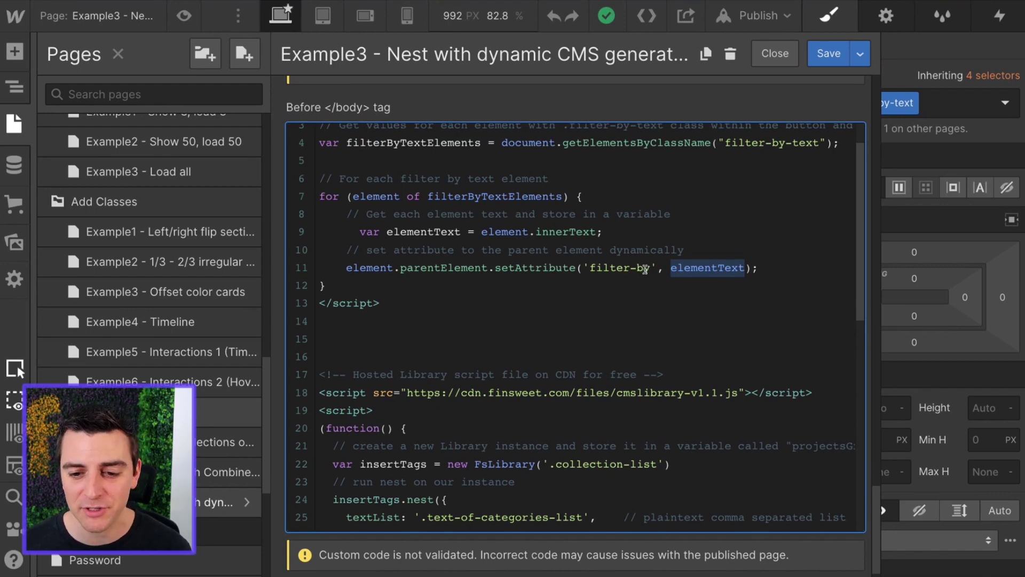
drag(650, 268, 591, 268)
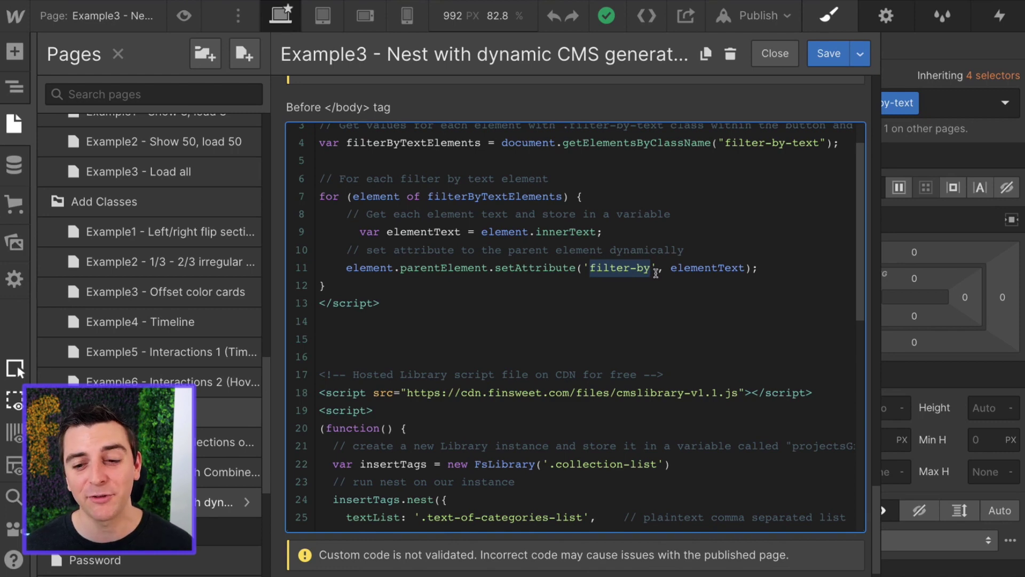
drag(671, 268, 743, 267)
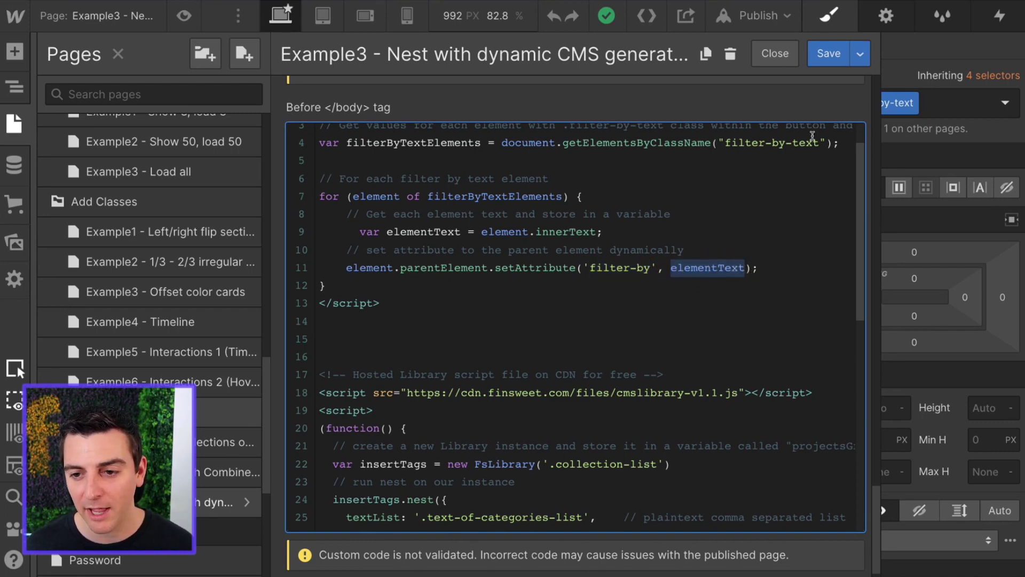
drag(818, 143, 723, 141)
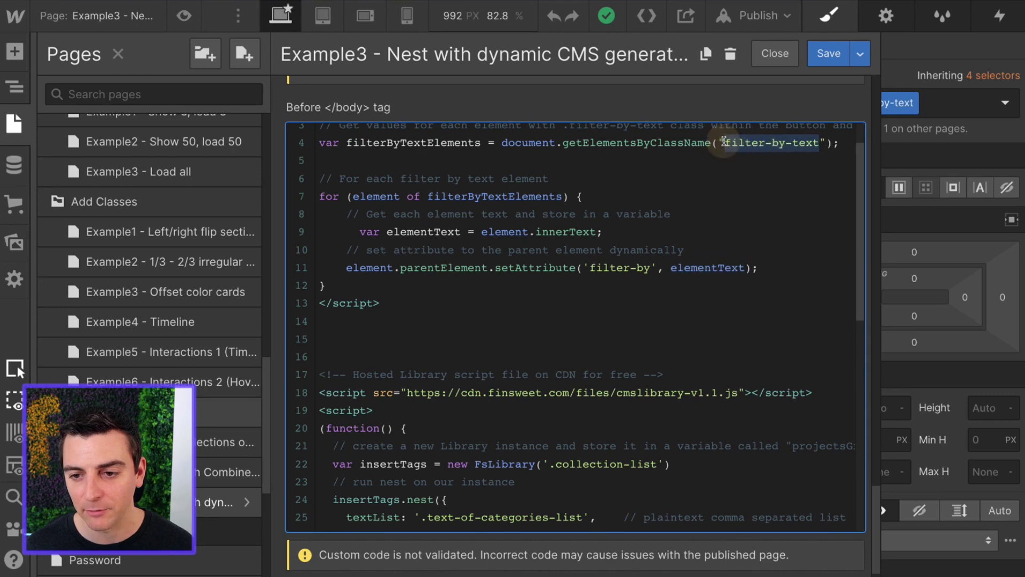
scroll(742, 358, up, 3)
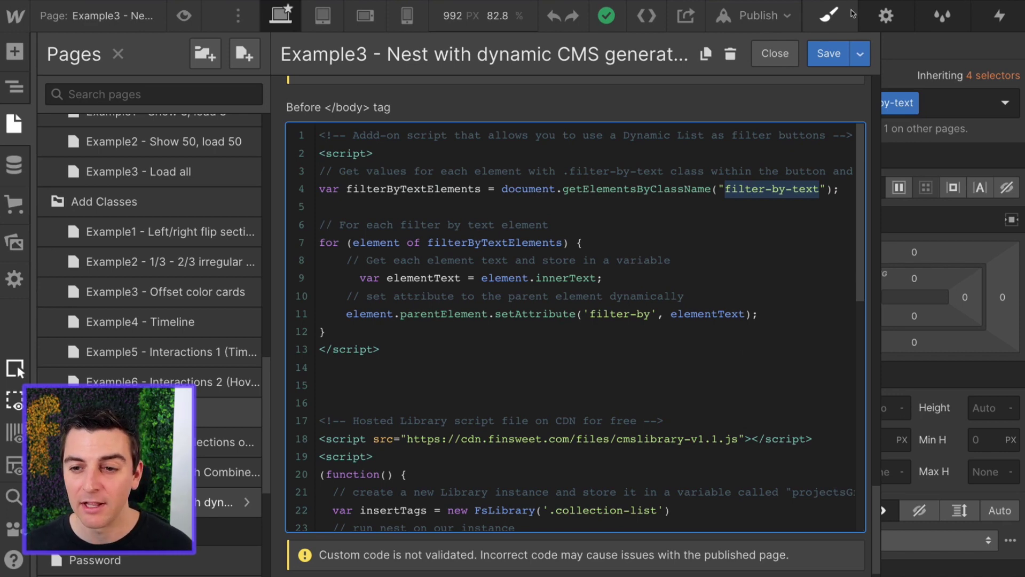
click(824, 55)
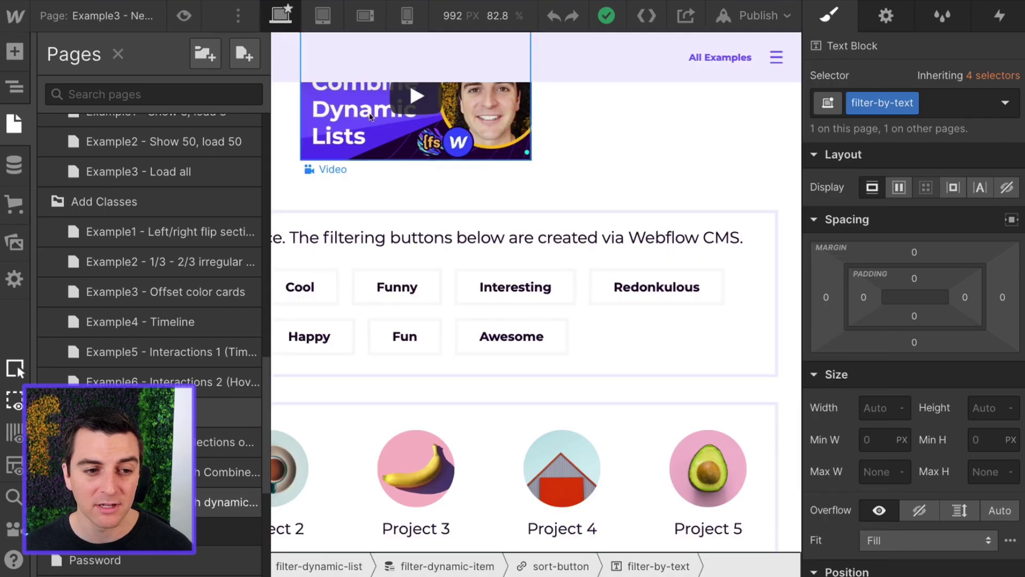
- Drag a new Text Block into the Funny filter button
click(389, 288)
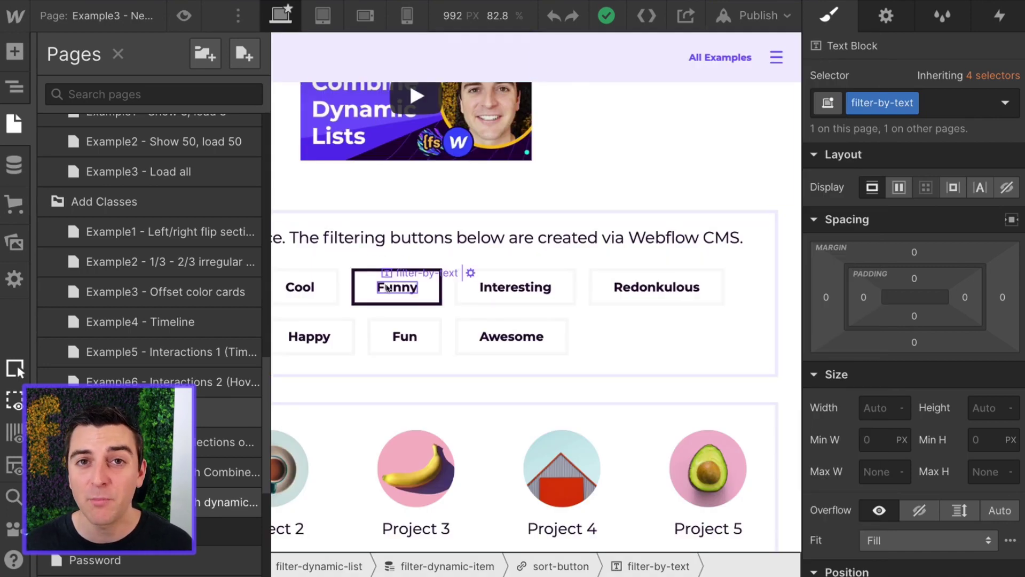
click(388, 288)
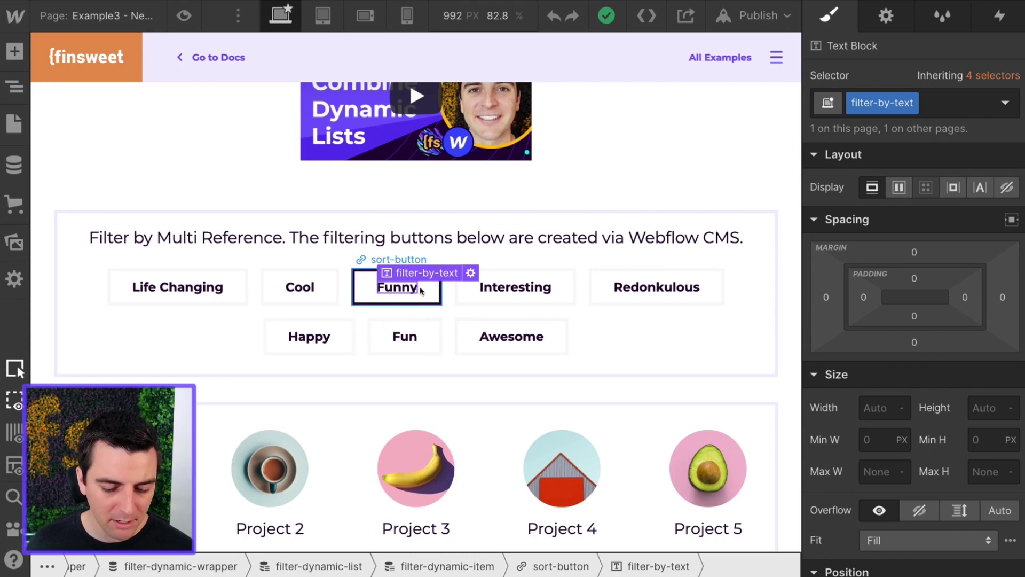
key(a)
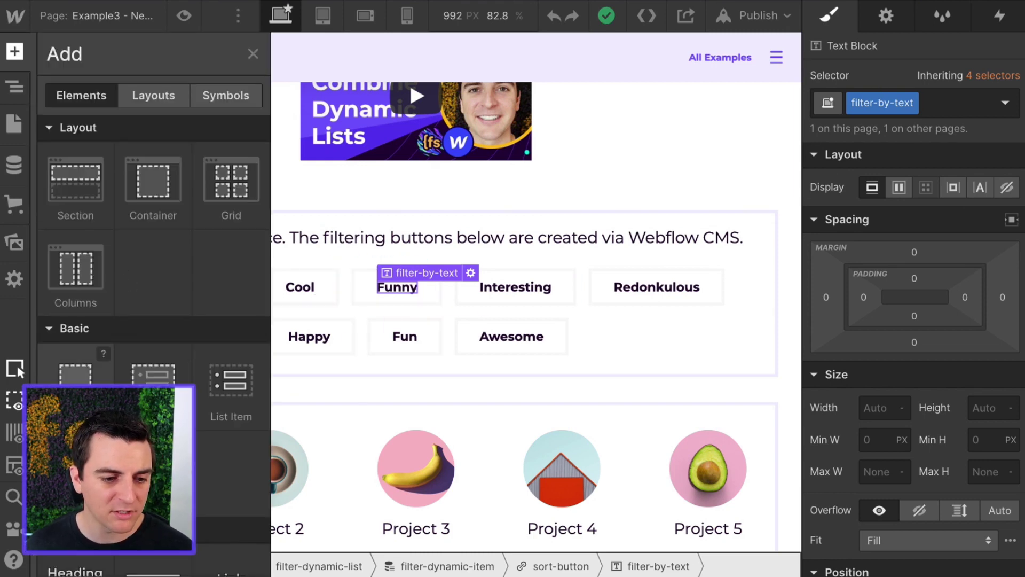
scroll(154, 320, down, 3)
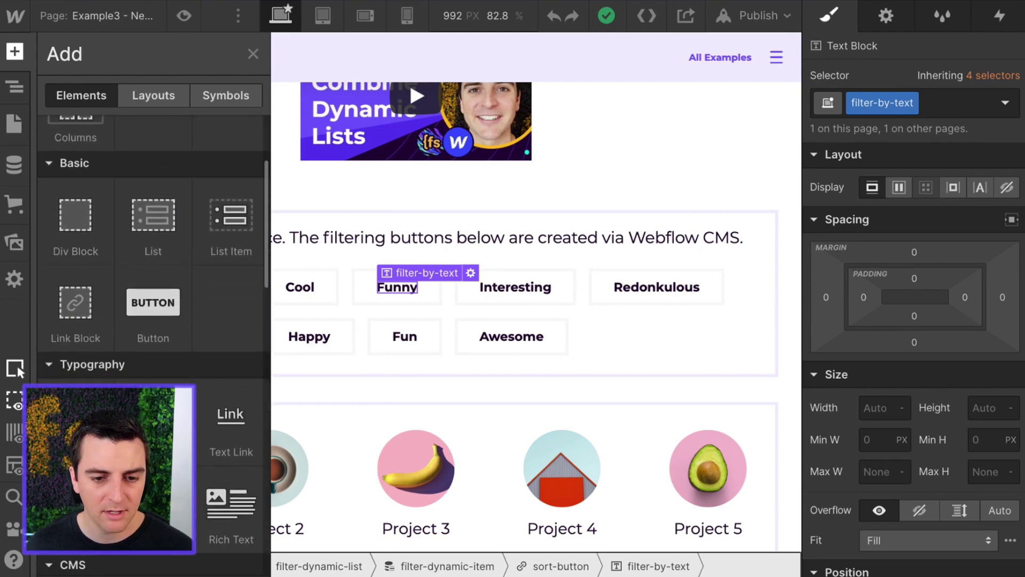
drag(75, 513, 270, 362)
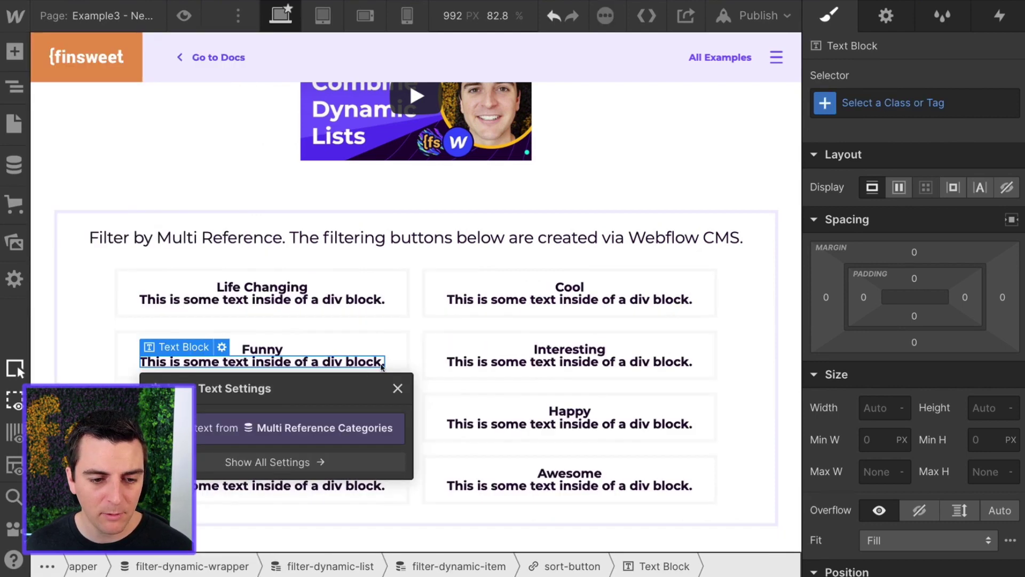
- Change the text block to RANDOM and set the filter-by-text labels to Display None
double_click(270, 362)
text(RAND)
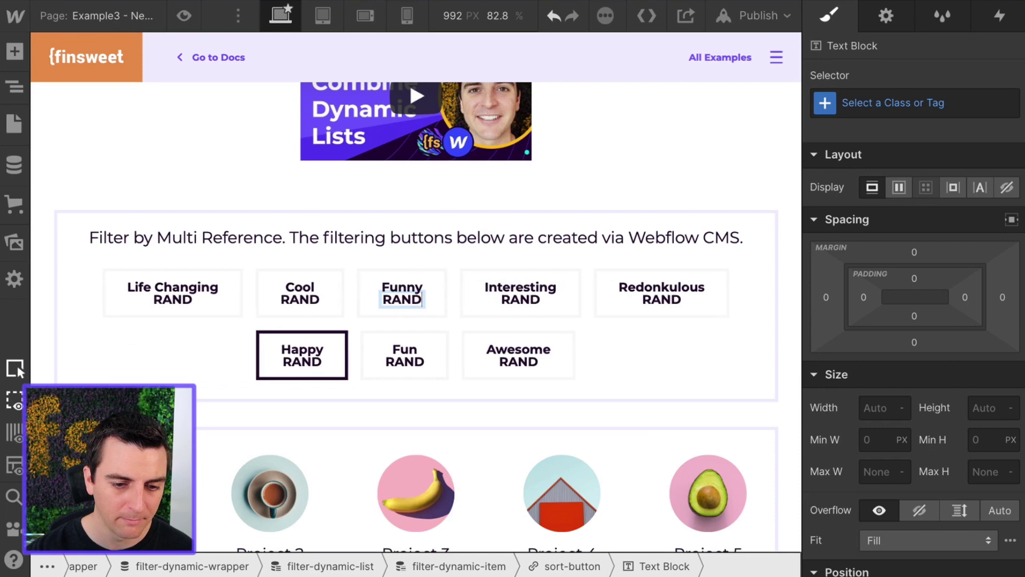
text(OM)
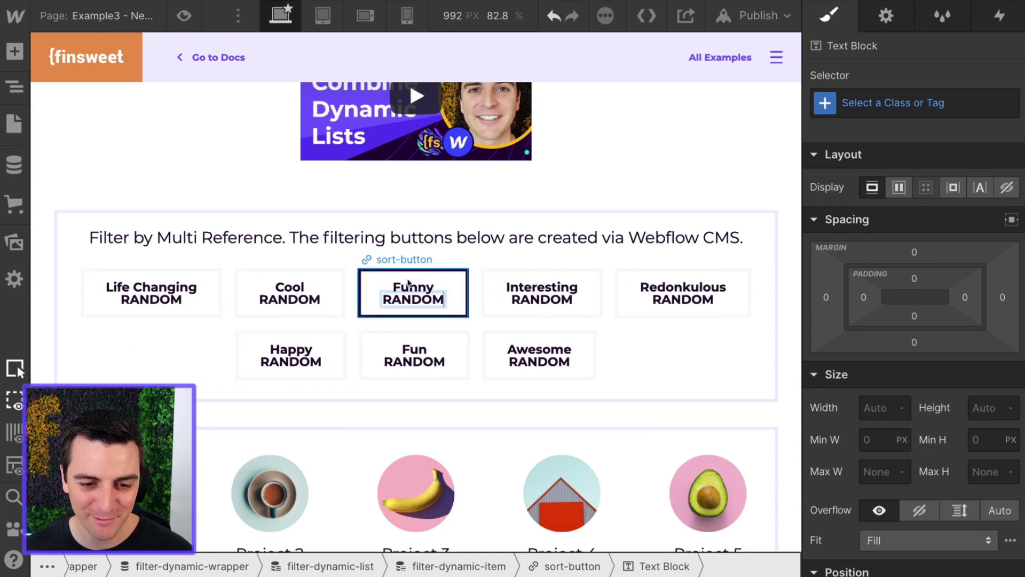
key(Escape)
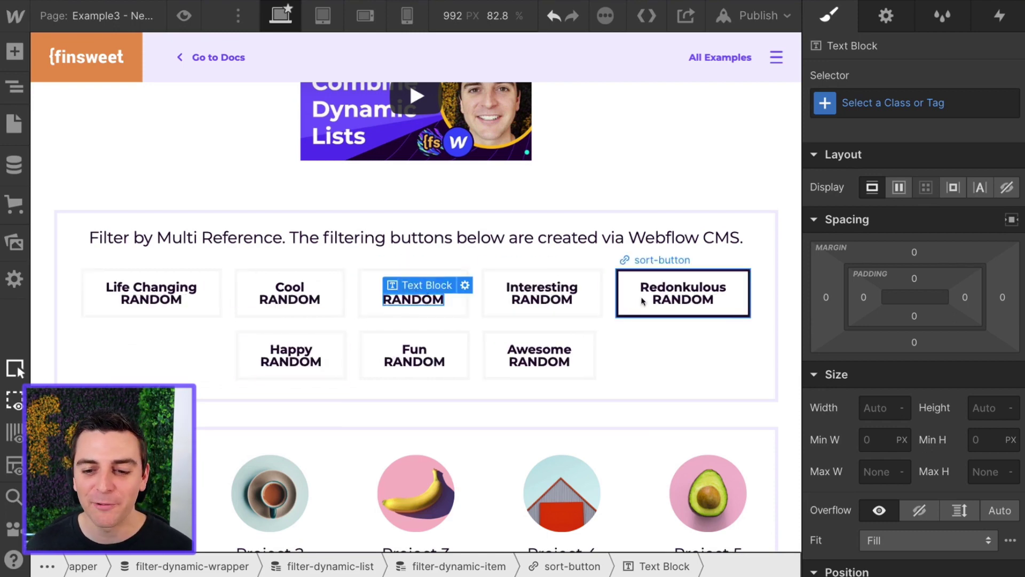
click(670, 288)
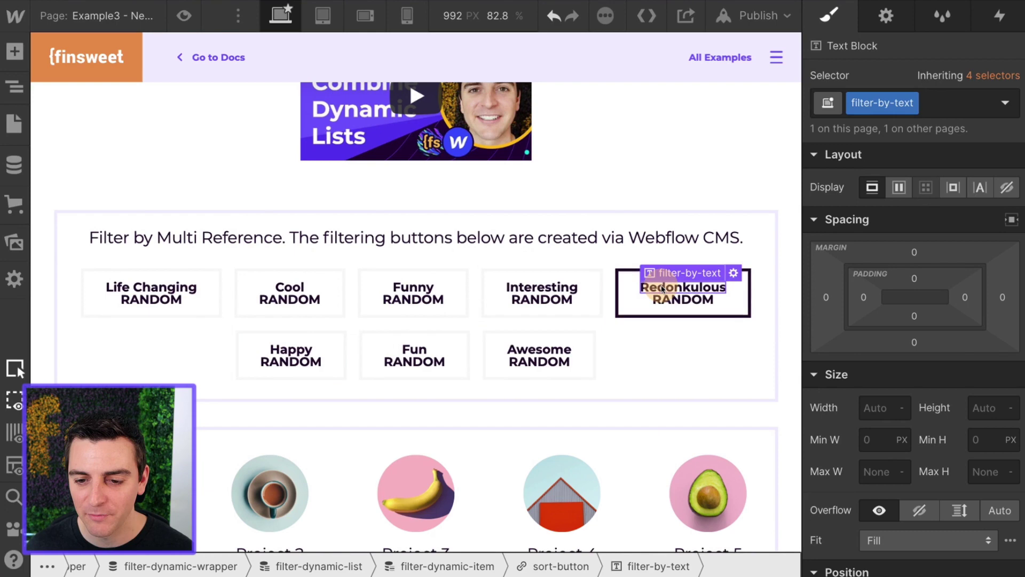
click(1007, 187)
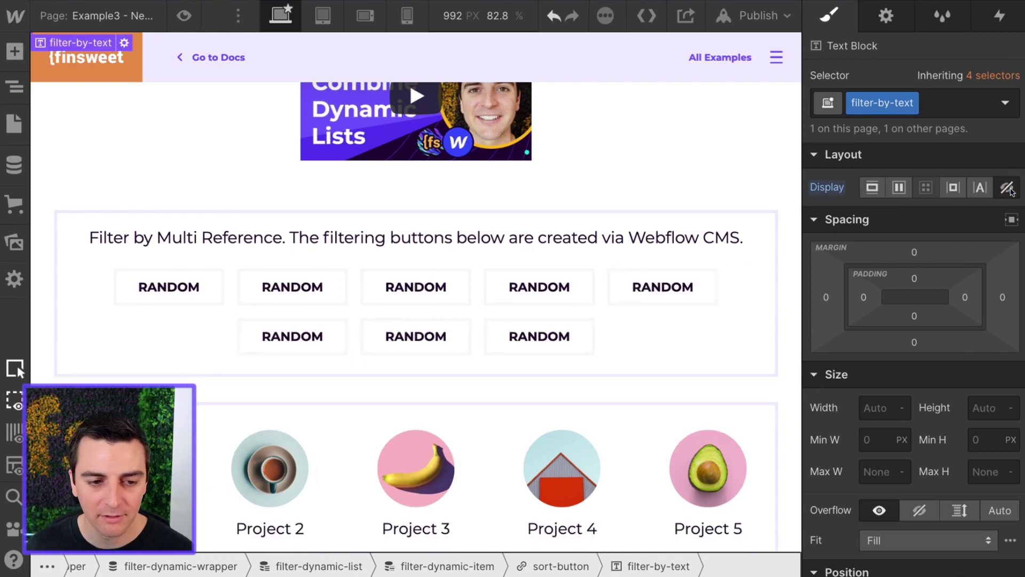
- Bind the RANDOM text block to the Multi Reference item's URL field
click(681, 288)
click(886, 15)
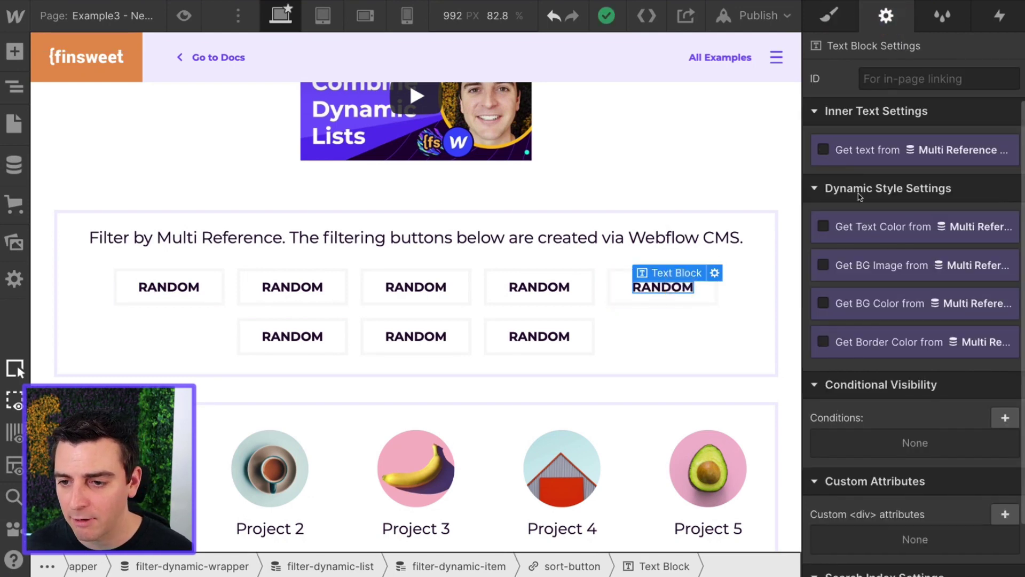
click(840, 151)
click(837, 171)
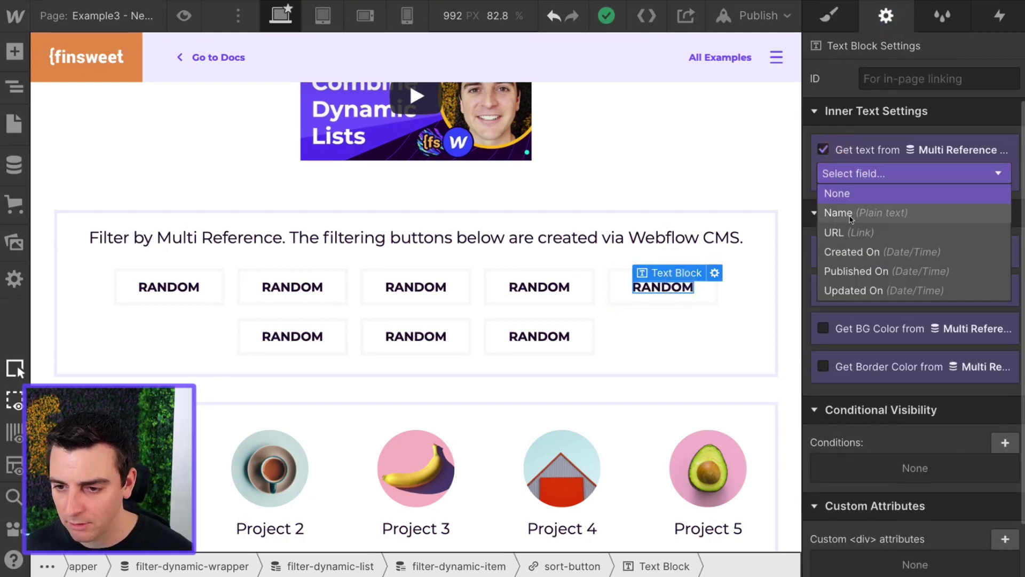
scroll(850, 218, down, 2)
scroll(849, 220, up, 1)
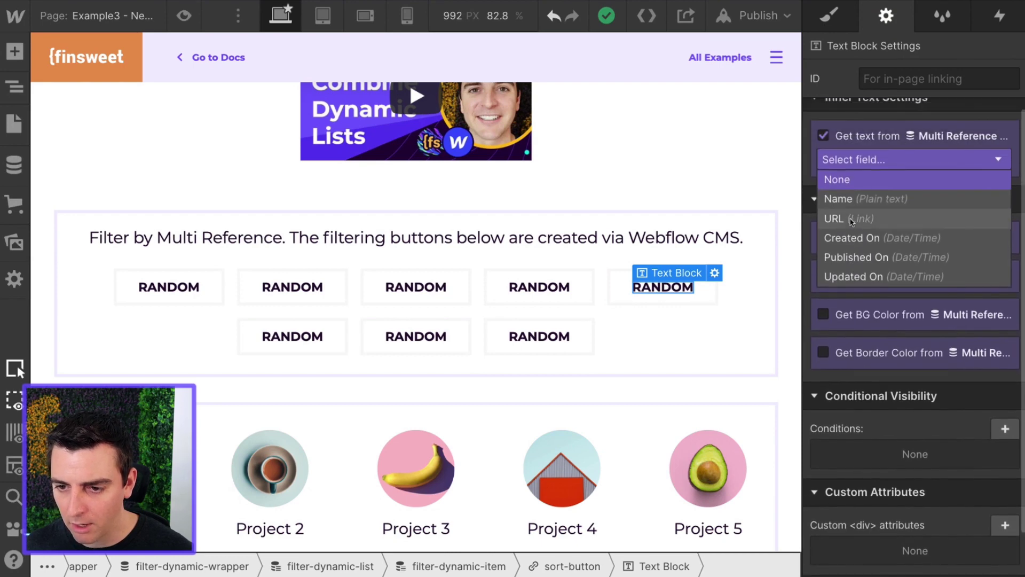
click(848, 223)
- Select the filters-wrapper and publish the site to the selected domain
click(744, 256)
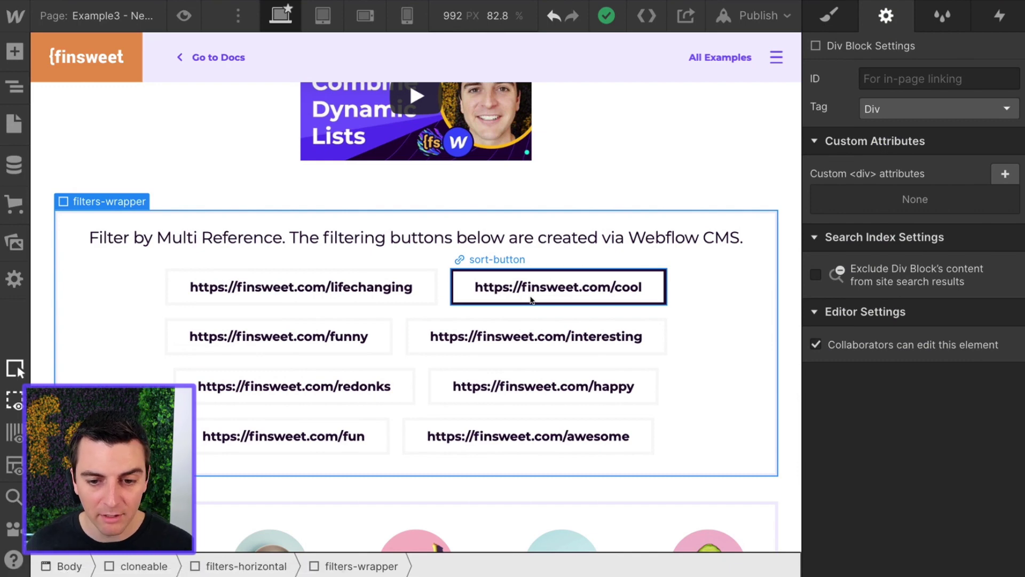
click(758, 15)
click(654, 247)
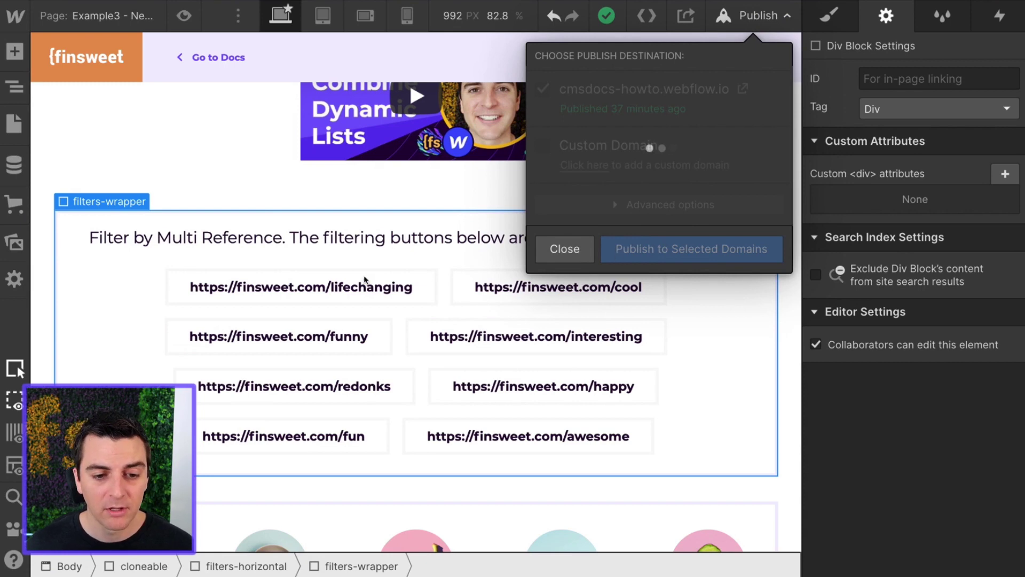
- Select the sort-button link in the Navigator, then reload the published page
click(265, 291)
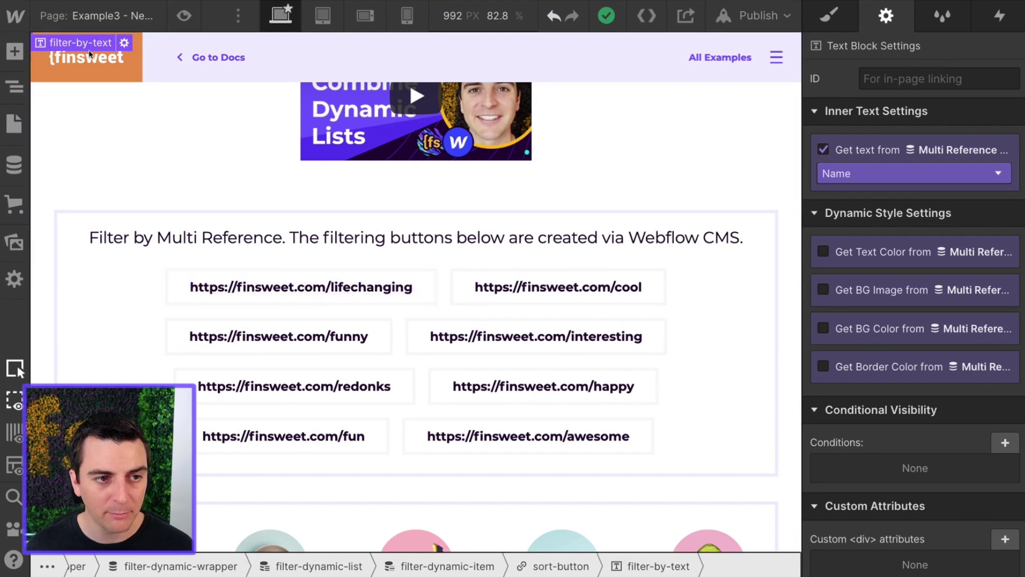
click(16, 88)
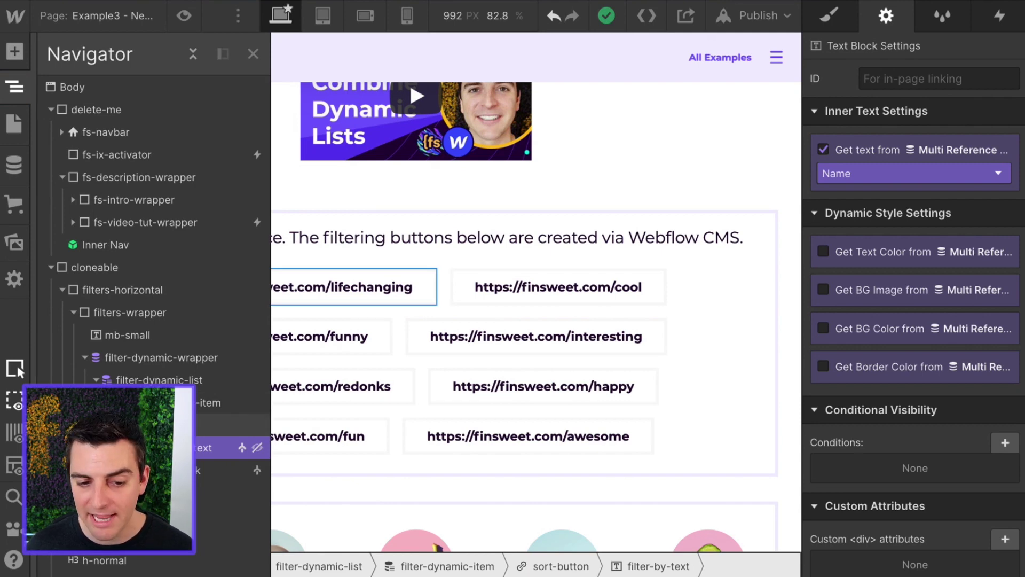
click(229, 425)
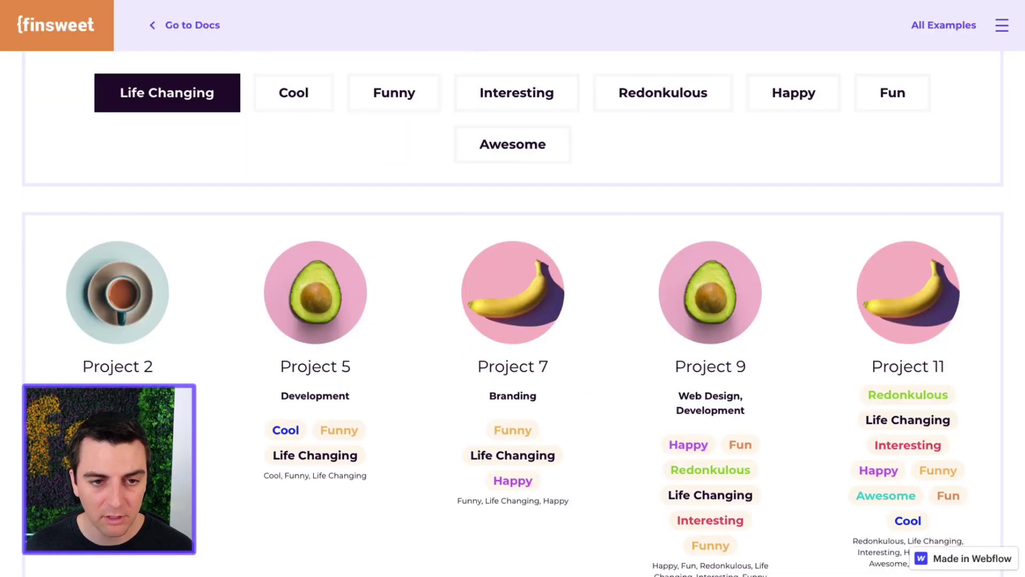
key(super+r)
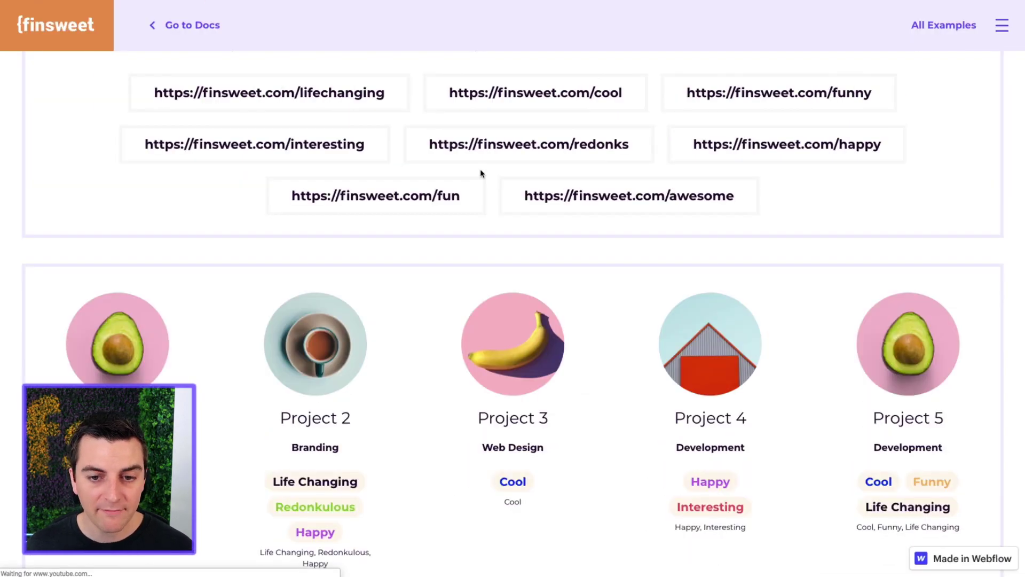
- Test the live cool, happy, awesome, fun and interesting URL filter buttons
scroll(481, 172, up, 1)
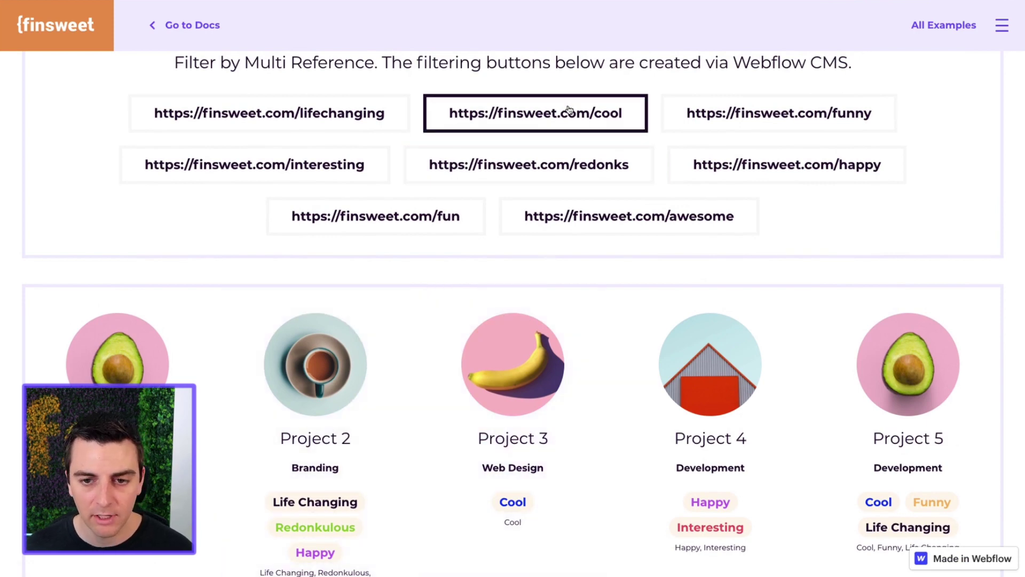
click(569, 110)
scroll(633, 198, down, 3)
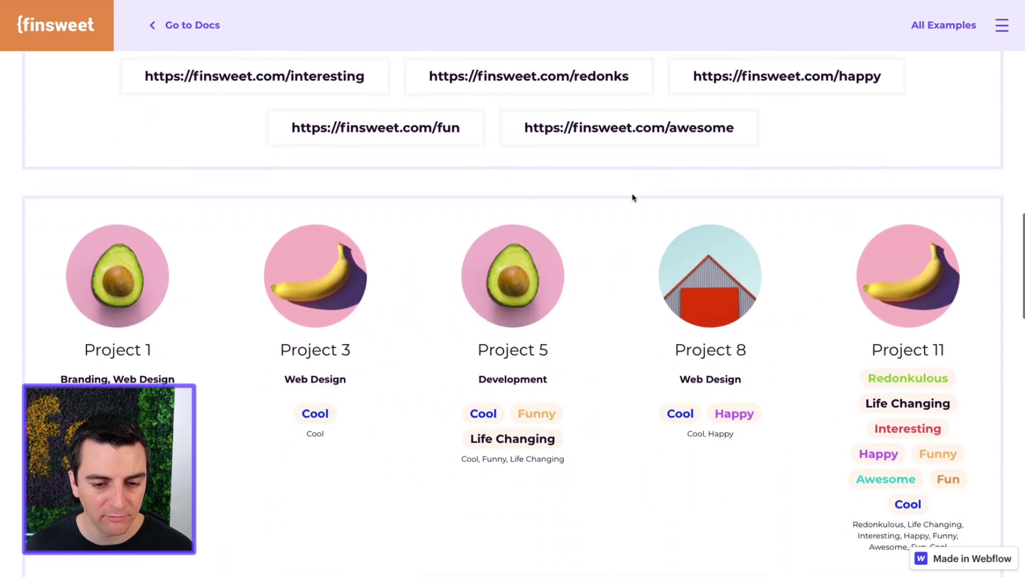
scroll(744, 367, up, 2)
click(810, 128)
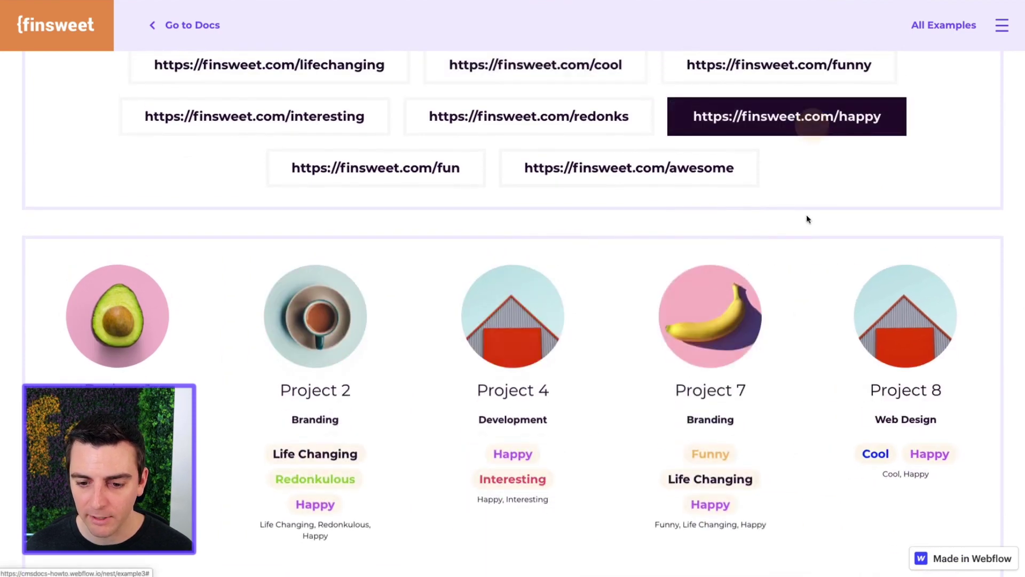
scroll(796, 256, down, 1)
click(567, 136)
click(355, 131)
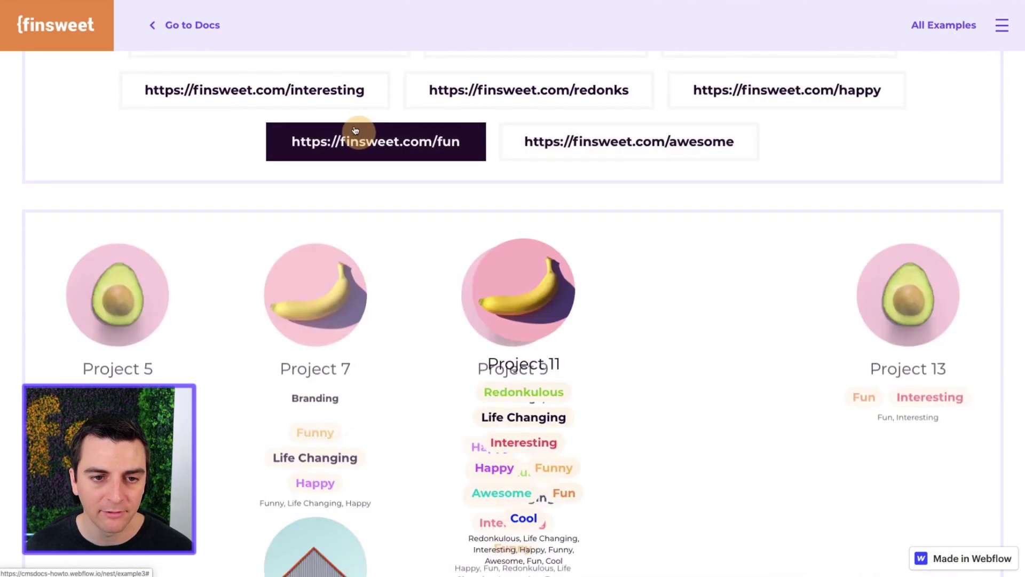
click(328, 92)
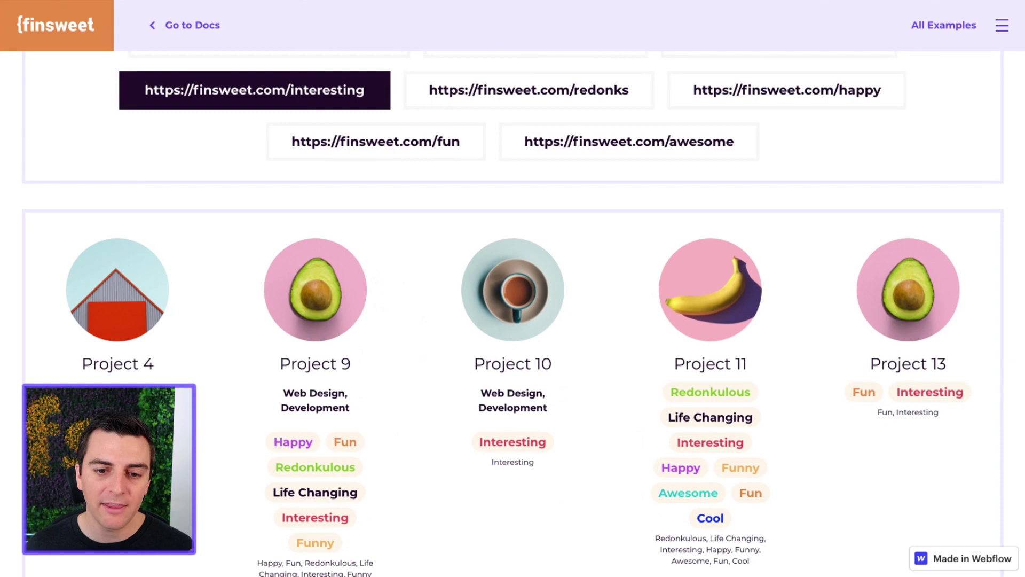